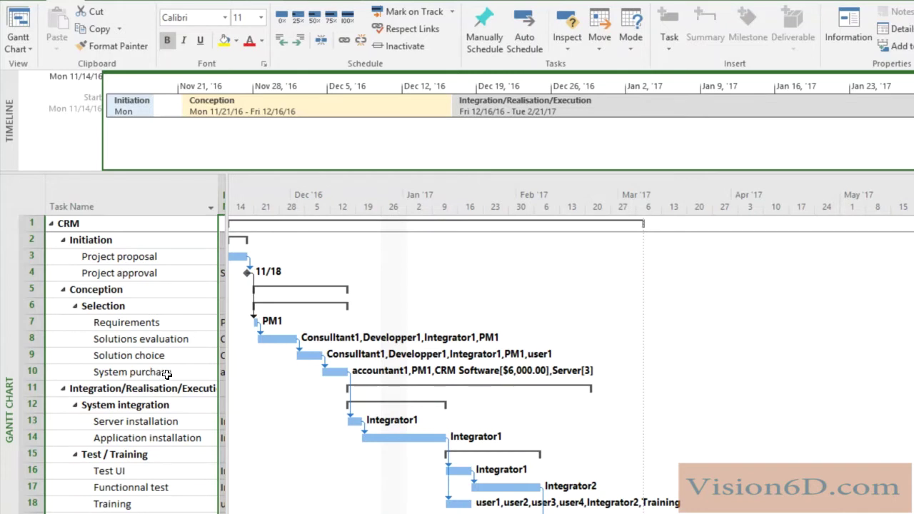
Review the project's work, cost and material resources in the Resource Sheet, and return to the Gantt Chart.
{"action": "left_click", "coordinate": [88, 387]}
{"action": "left_click", "coordinate": [19, 45]}
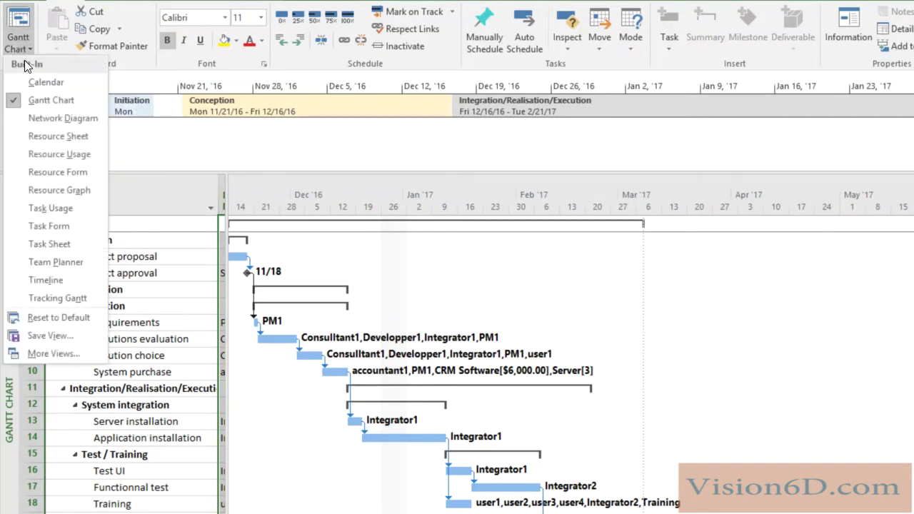
{"action": "left_click", "coordinate": [50, 134]}
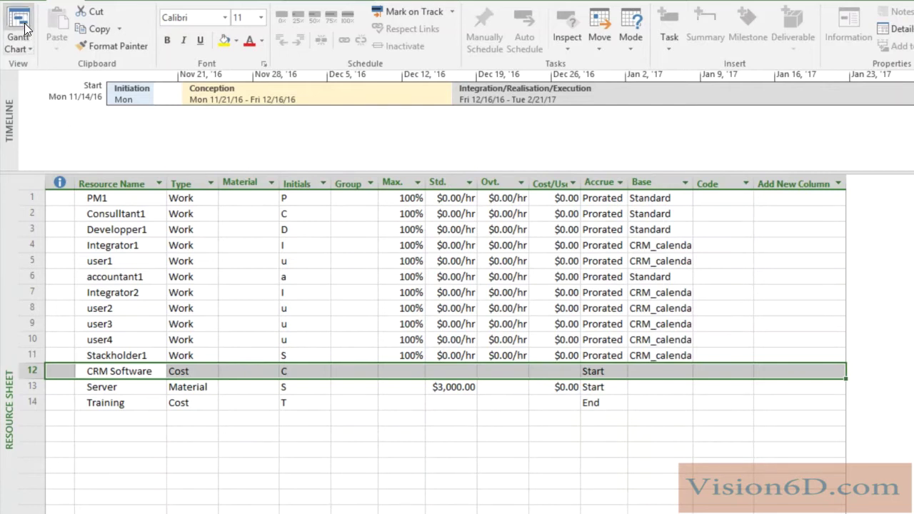
{"action": "left_click", "coordinate": [24, 28]}
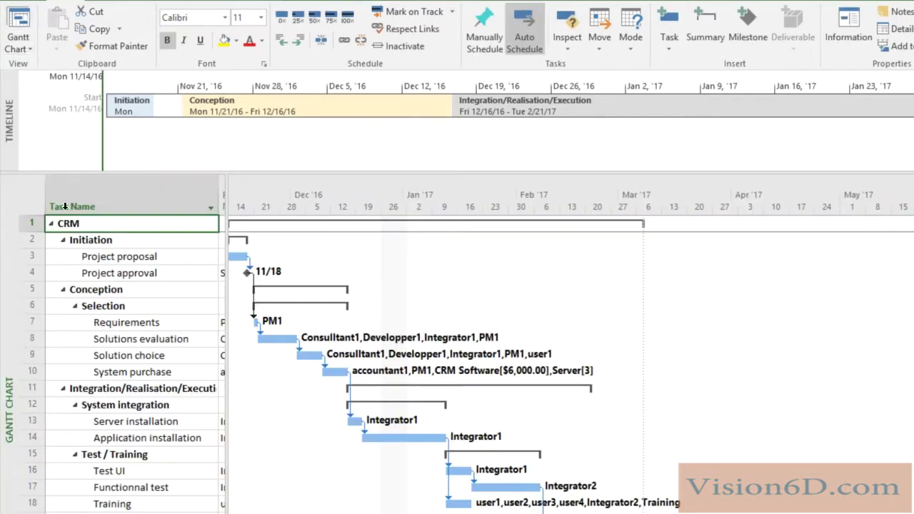
Examine the resources and costs assigned to the System purchase task in its task information.
{"action": "left_click", "coordinate": [131, 372]}
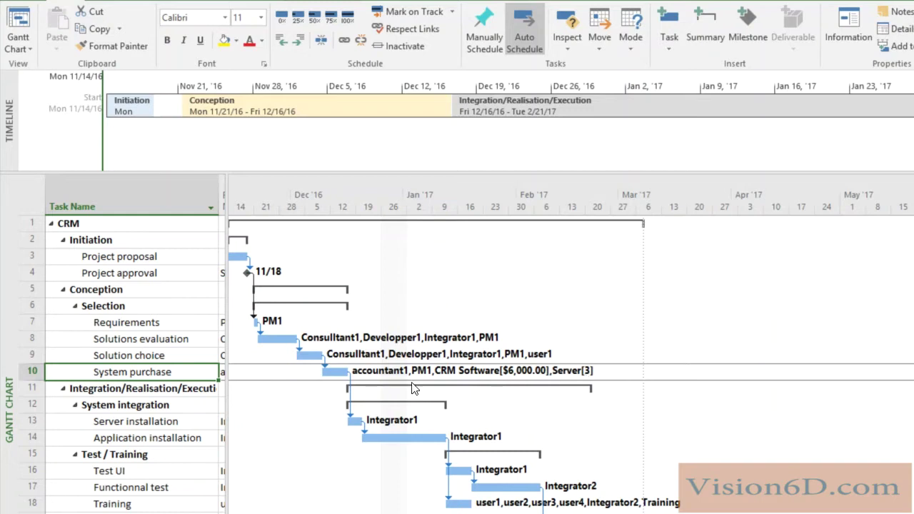
{"action": "right_click", "coordinate": [155, 372]}
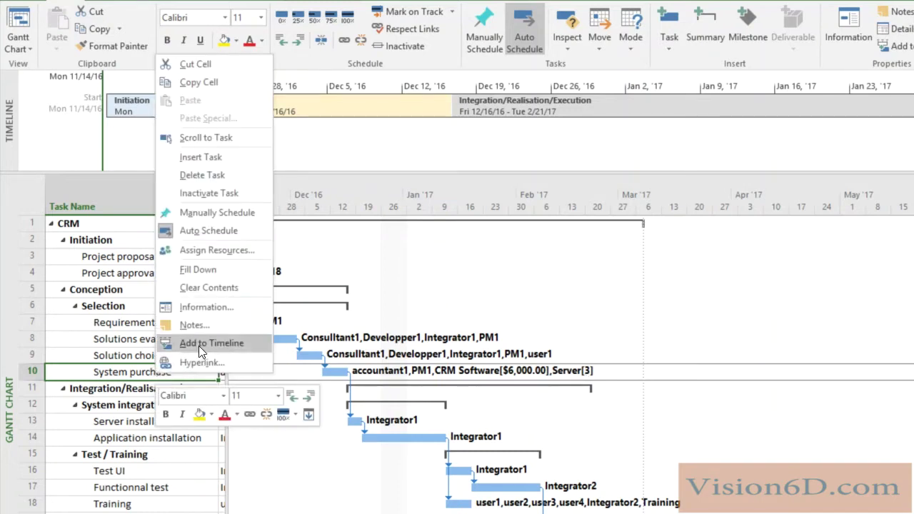
{"action": "left_click", "coordinate": [204, 307]}
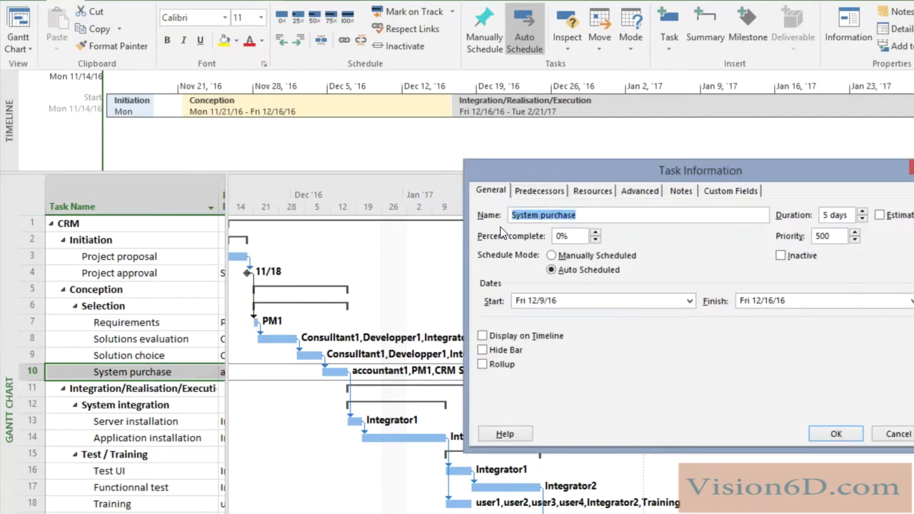
{"action": "left_click", "coordinate": [593, 190]}
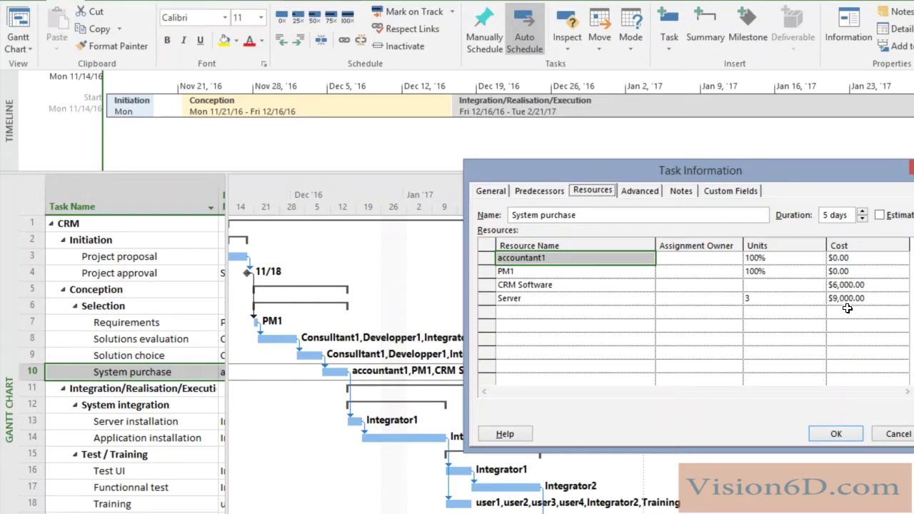
{"action": "left_click", "coordinate": [836, 434]}
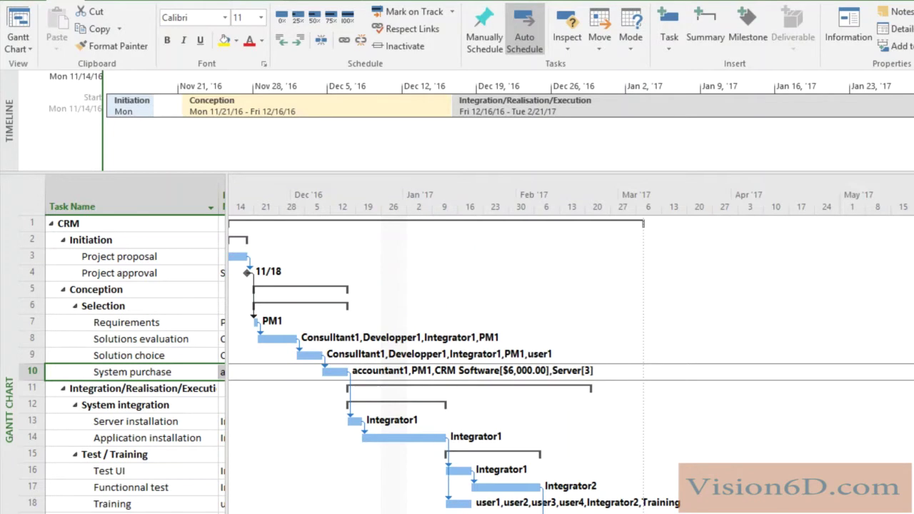
Check how the Training resource is defined in the Resource Sheet, and return to the Gantt Chart.
{"action": "scroll", "coordinate": [505, 496], "scroll_direction": "down", "scroll_amount": 1}
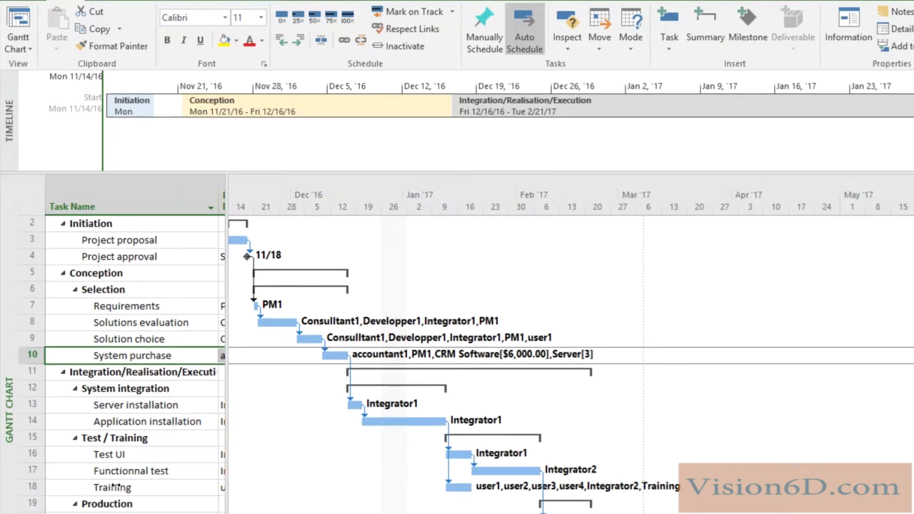
{"action": "left_click", "coordinate": [113, 487]}
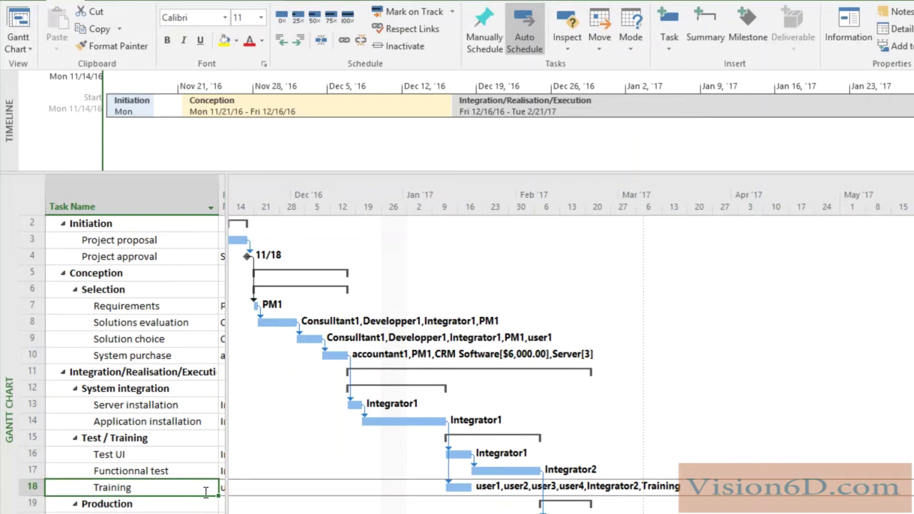
{"action": "left_click", "coordinate": [27, 36]}
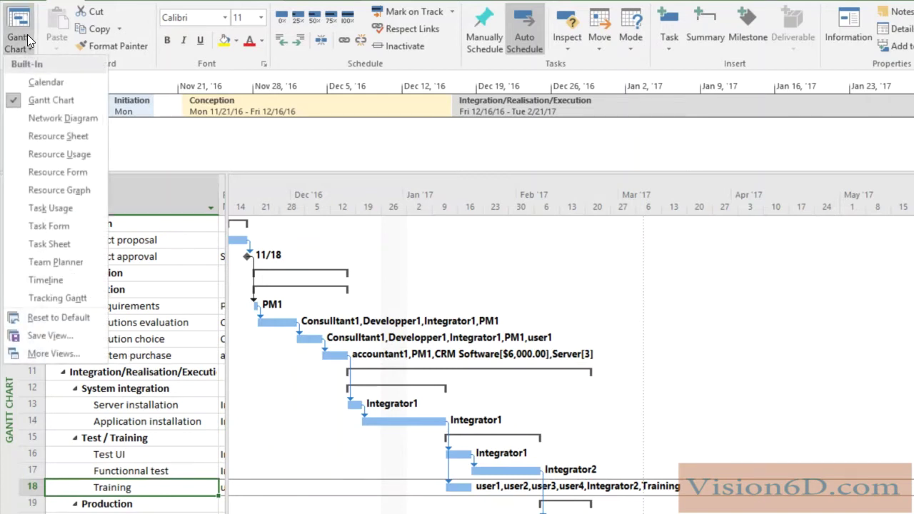
{"action": "left_click", "coordinate": [60, 137]}
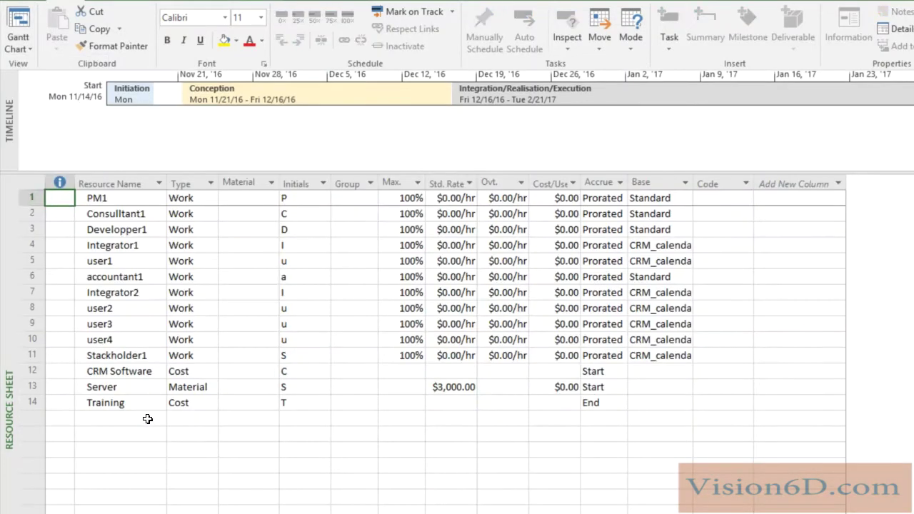
{"action": "left_click", "coordinate": [130, 404]}
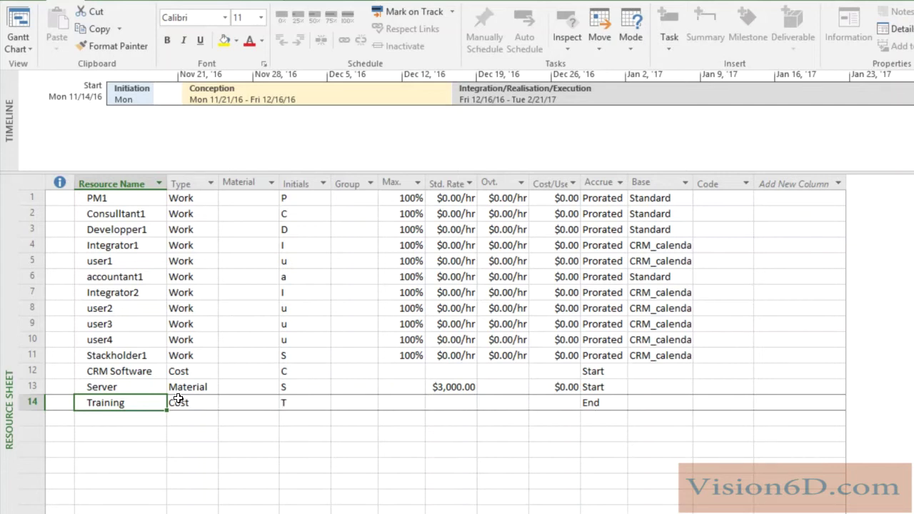
{"action": "left_click", "coordinate": [18, 20]}
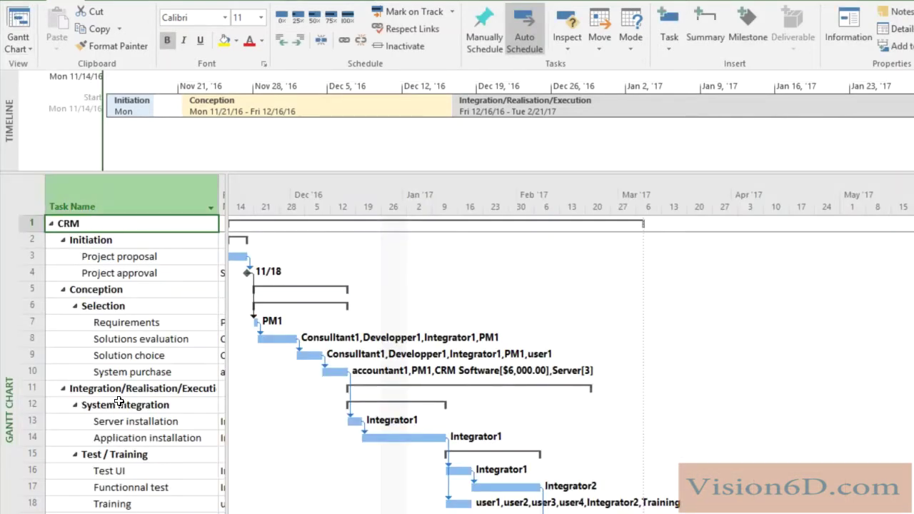
Set the cost of the Training resource assigned to the Training task to $6,000 in its task information.
{"action": "left_click", "coordinate": [132, 504]}
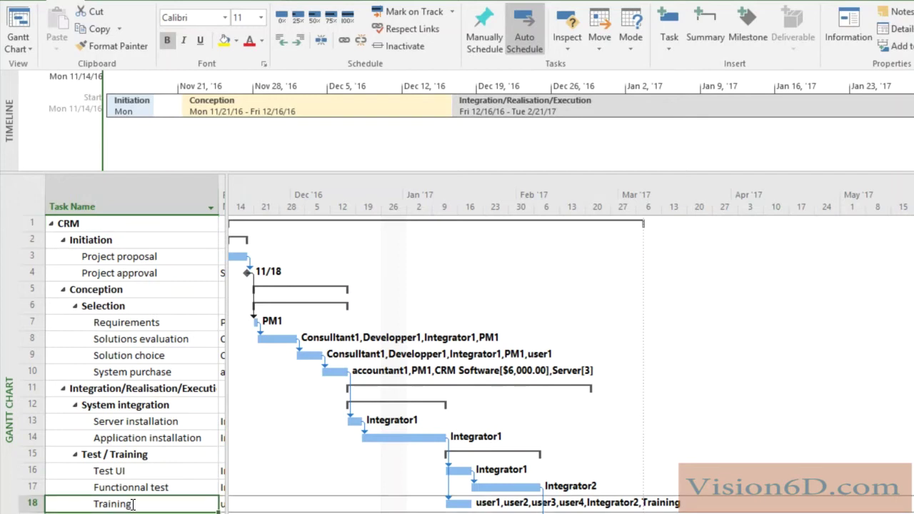
{"action": "right_click", "coordinate": [132, 504]}
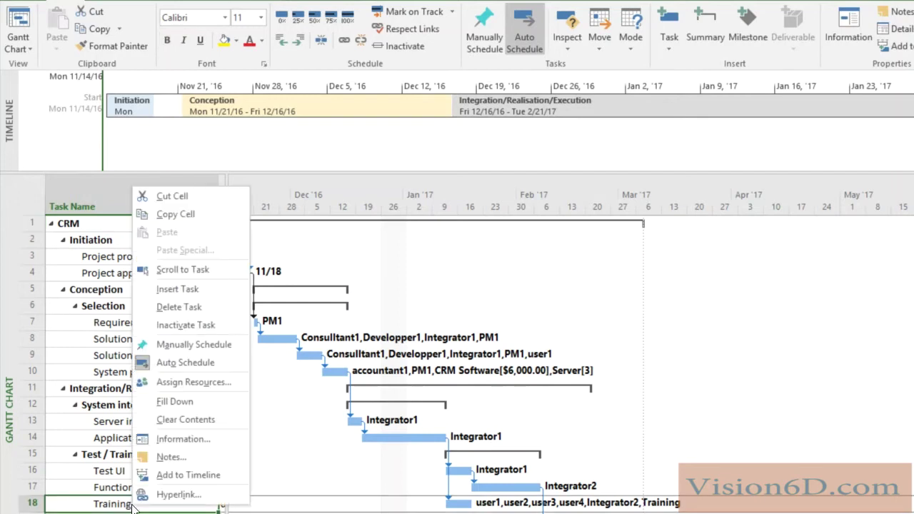
{"action": "left_click", "coordinate": [181, 440]}
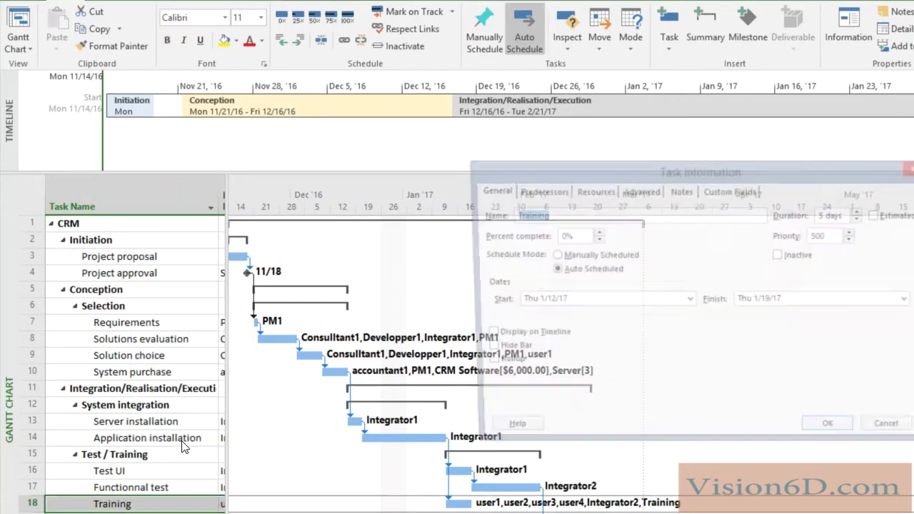
{"action": "left_click", "coordinate": [591, 190]}
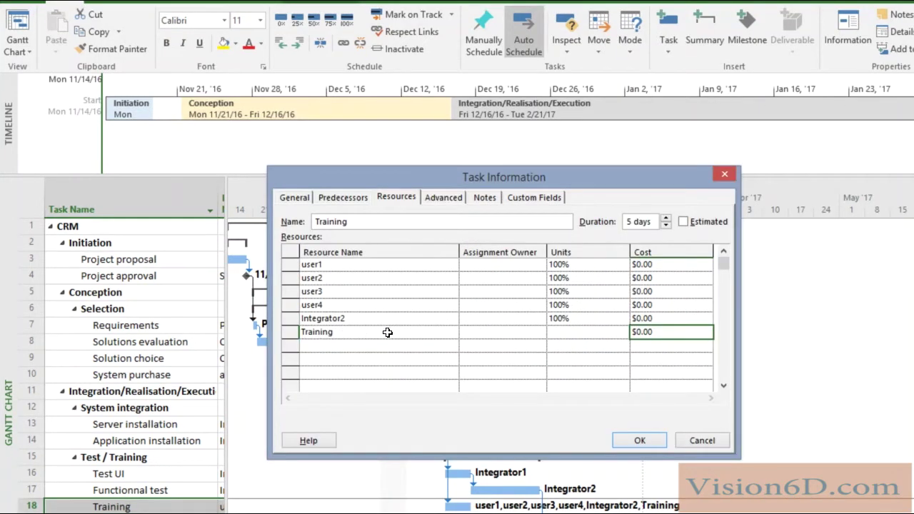
{"action": "left_click", "coordinate": [643, 332]}
{"action": "key", "text": "BackSpace"}
{"action": "type", "text": "6,000"}
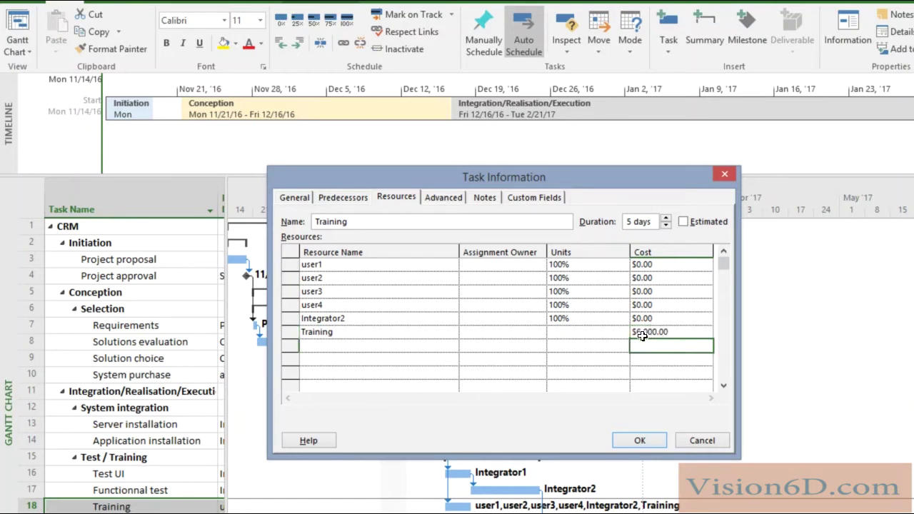
{"action": "left_click", "coordinate": [651, 441]}
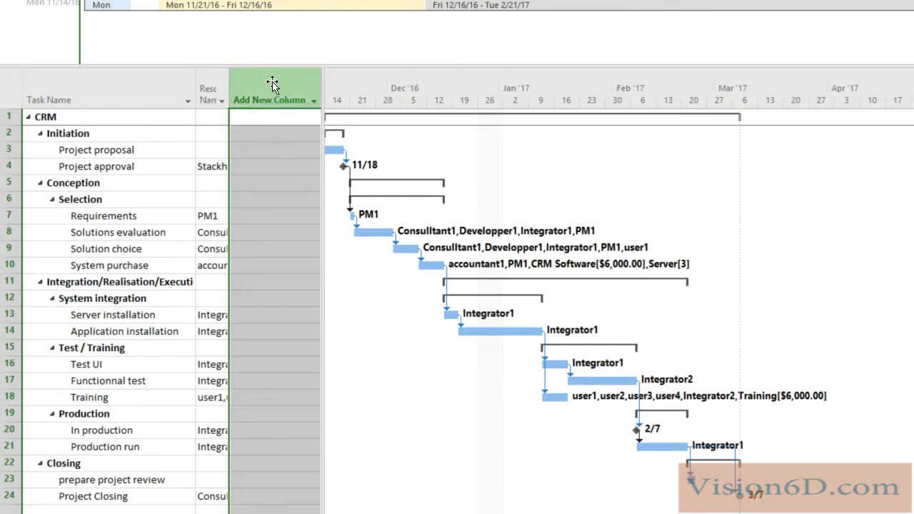
Insert a Cost column after the resource names in the Gantt Chart table and check the Training task's cost.
{"action": "right_click", "coordinate": [272, 83]}
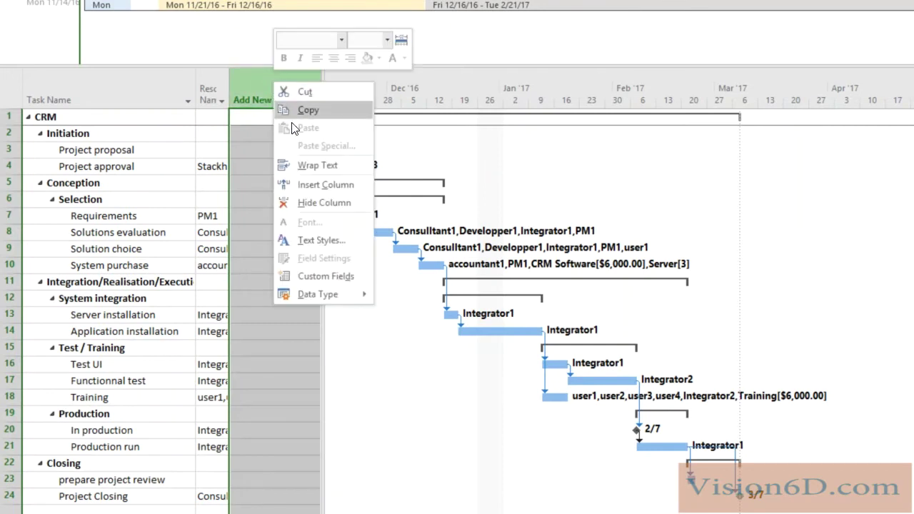
{"action": "left_click", "coordinate": [311, 182]}
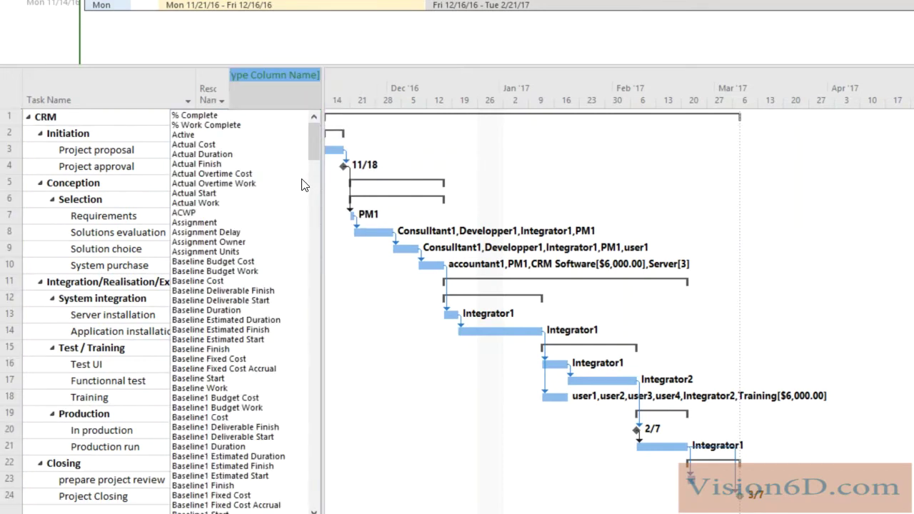
{"action": "scroll", "coordinate": [261, 344], "scroll_direction": "down", "scroll_amount": 20}
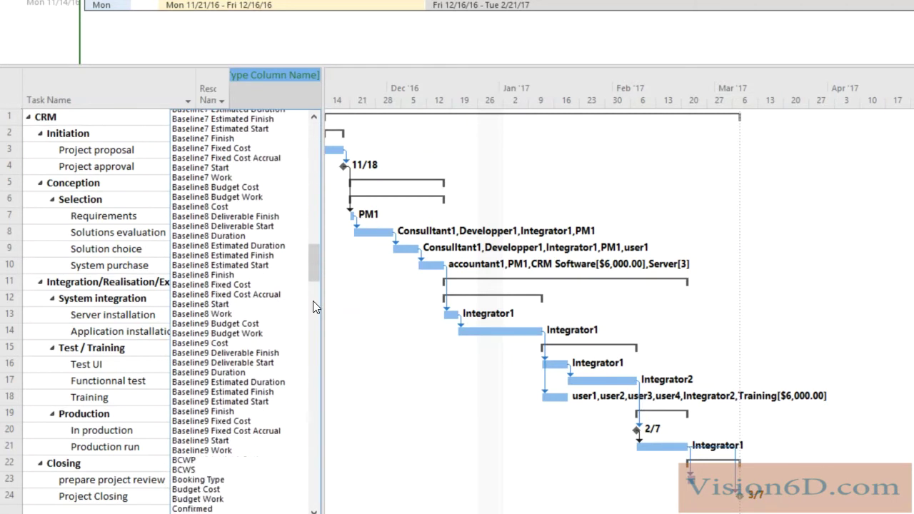
{"action": "left_click_drag", "start_coordinate": [314, 269], "coordinate": [249, 251]}
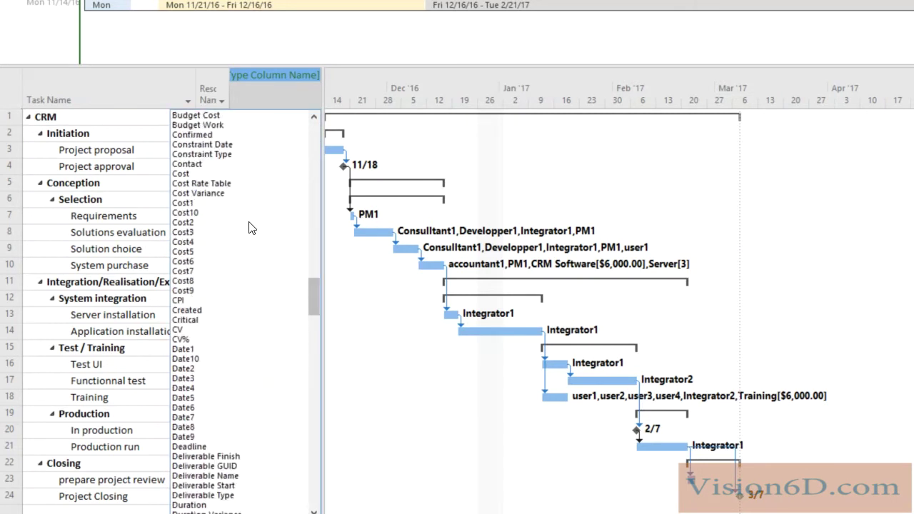
{"action": "left_click", "coordinate": [181, 175]}
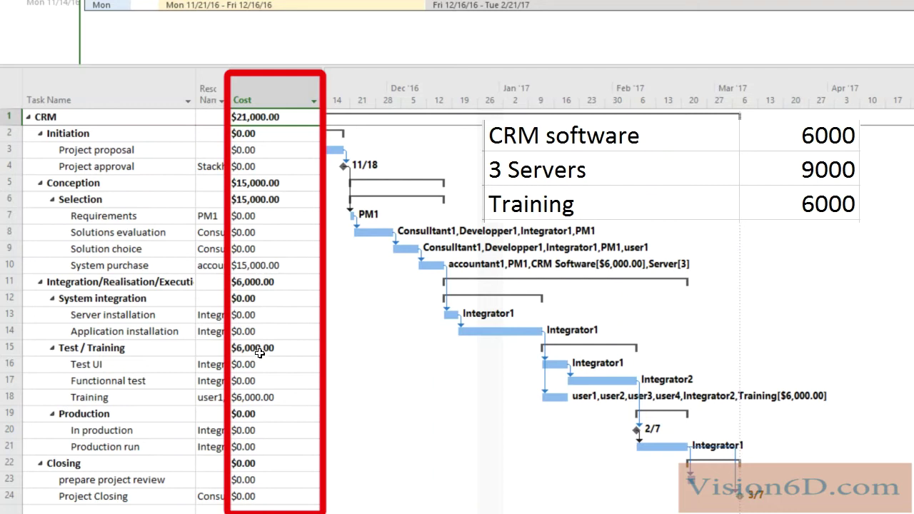
{"action": "left_click", "coordinate": [246, 399]}
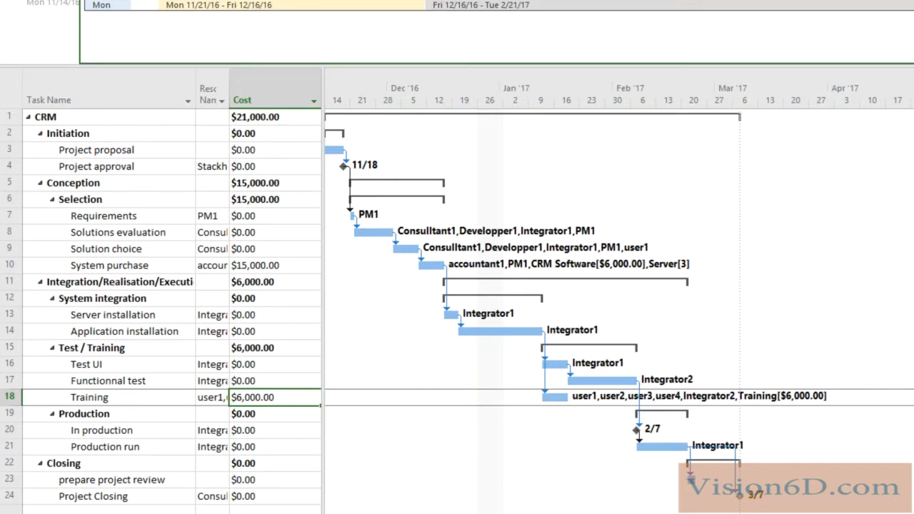
View the Cost Overview report, followed by the Work Overview report.
{"action": "left_click", "coordinate": [84, 0]}
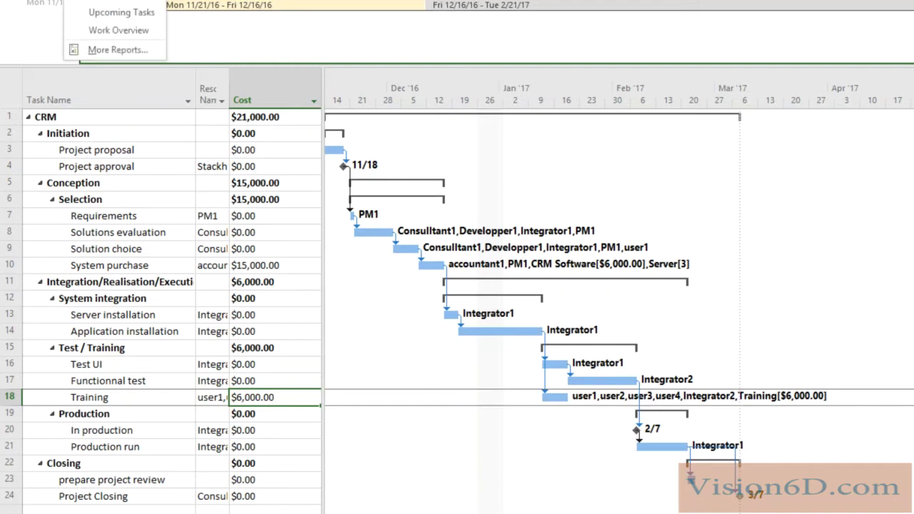
{"action": "left_click", "coordinate": [114, 0]}
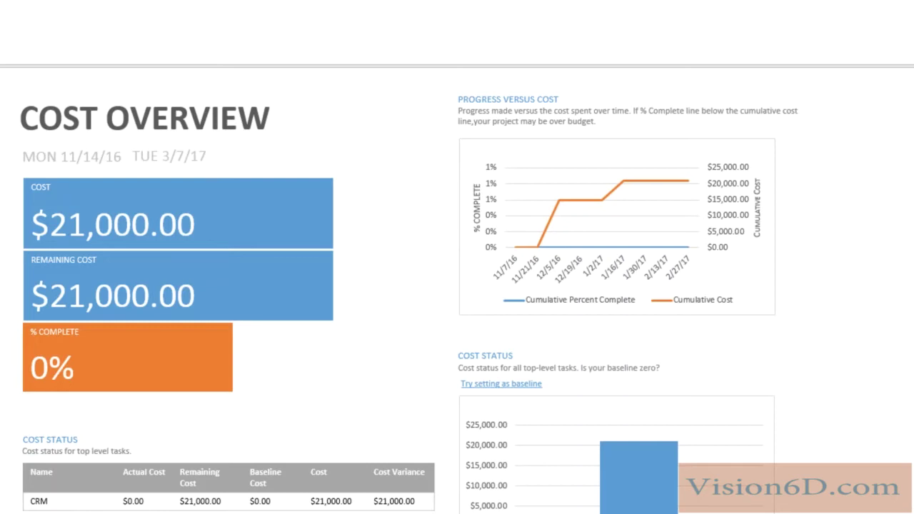
{"action": "left_click", "coordinate": [84, 0]}
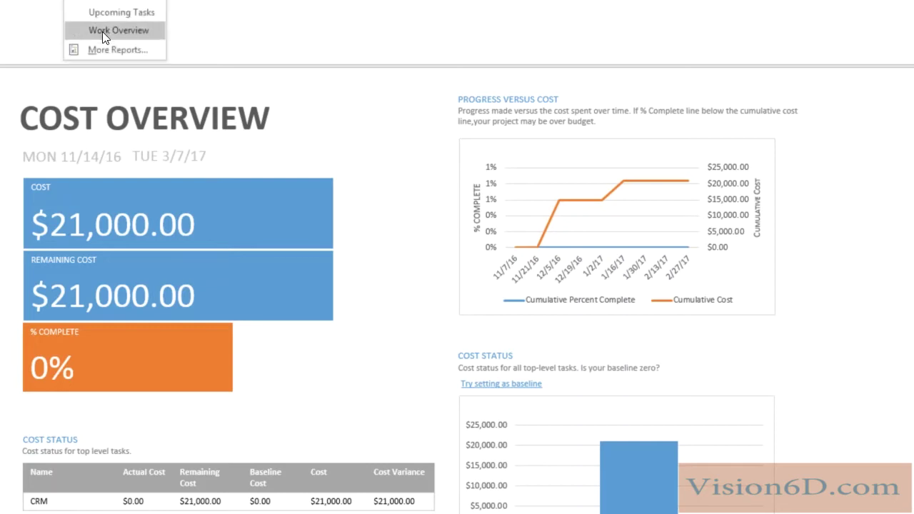
{"action": "left_click", "coordinate": [102, 31]}
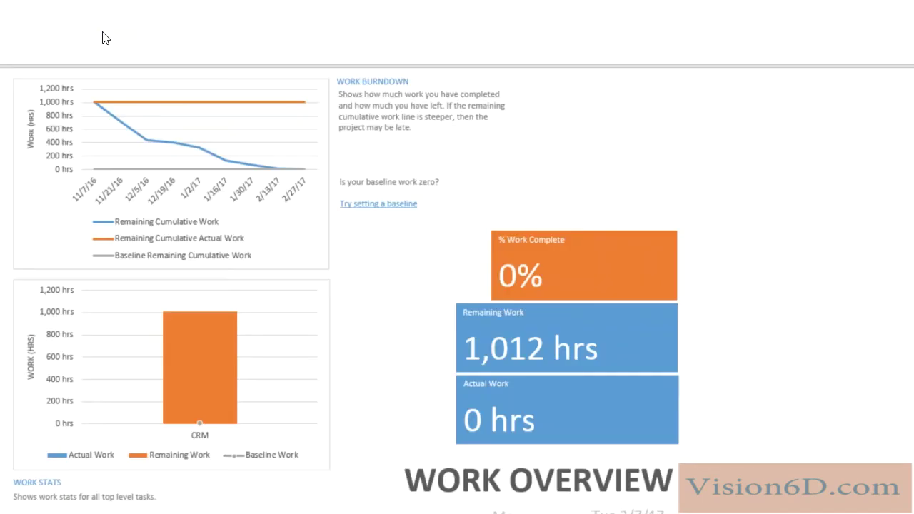
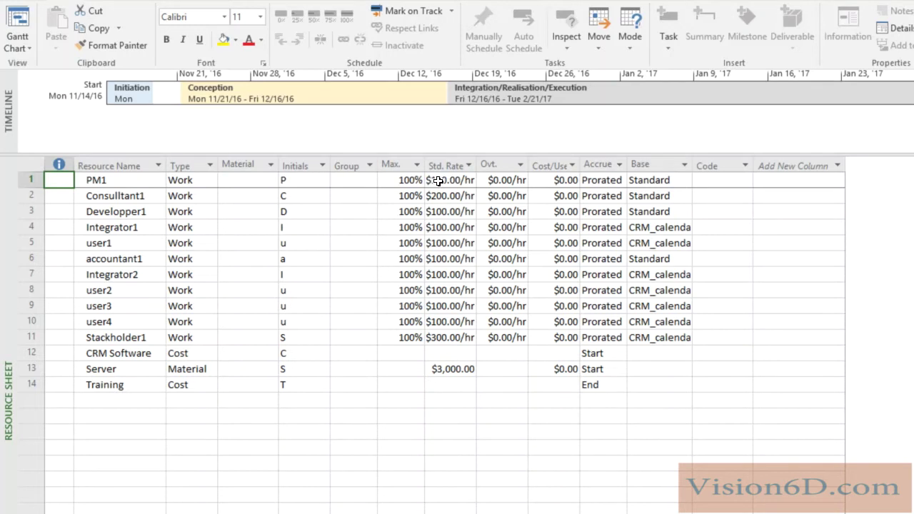
Check PM1's standard rate, return to the Gantt Chart and insert a Cost column after the resource names.
{"action": "left_click", "coordinate": [437, 180]}
{"action": "left_click", "coordinate": [17, 20]}
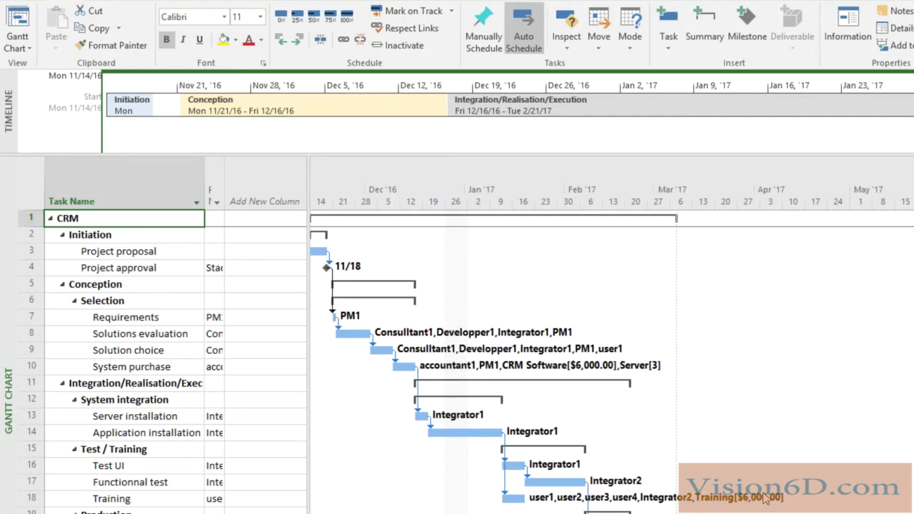
{"action": "right_click", "coordinate": [261, 194]}
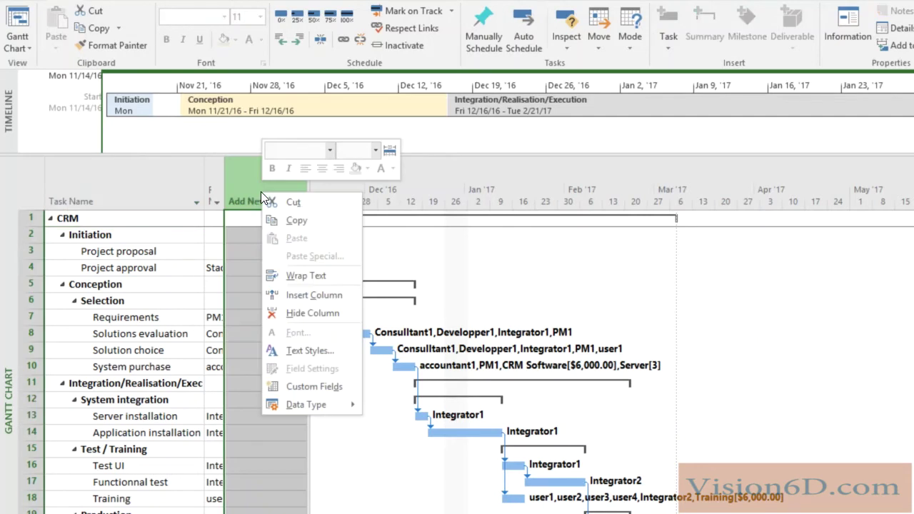
{"action": "left_click", "coordinate": [314, 295]}
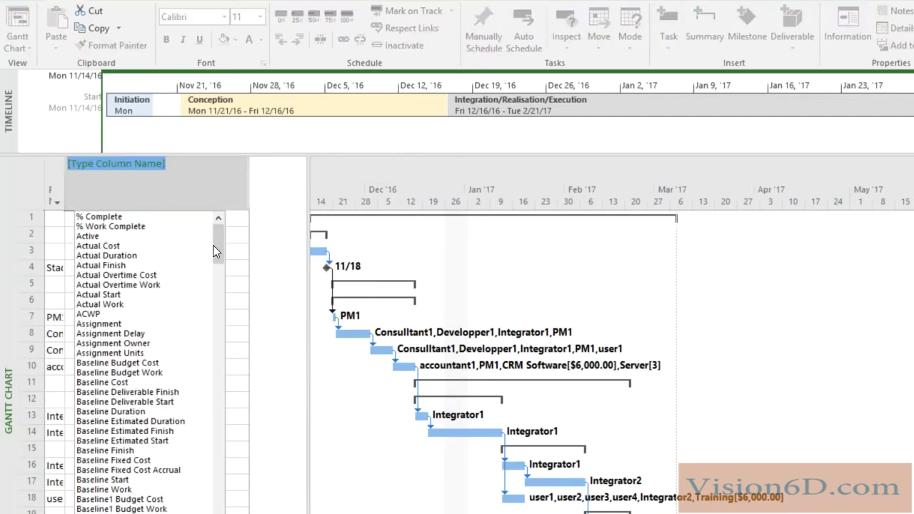
{"action": "left_click_drag", "start_coordinate": [214, 245], "coordinate": [220, 399]}
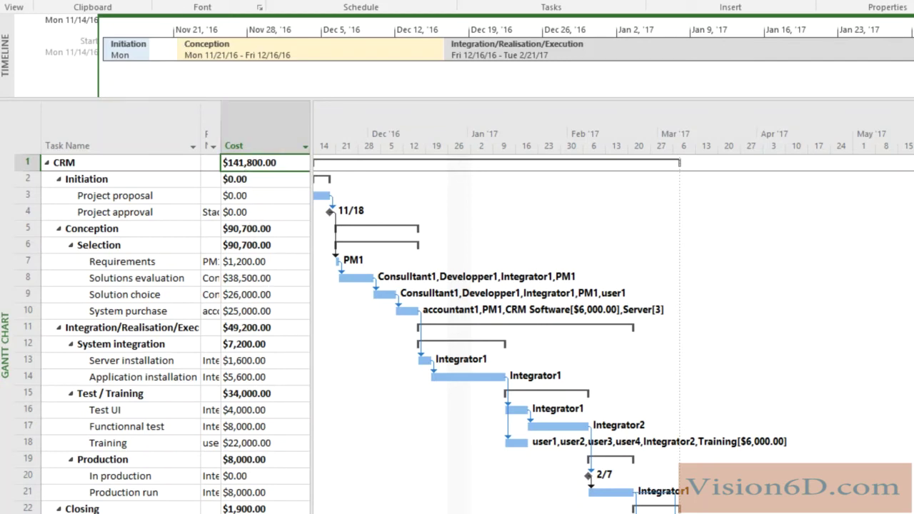
Open the Cost Overview dashboard report for the costed CRM plan, followed by the Work Overview report.
{"action": "left_click", "coordinate": [172, 0]}
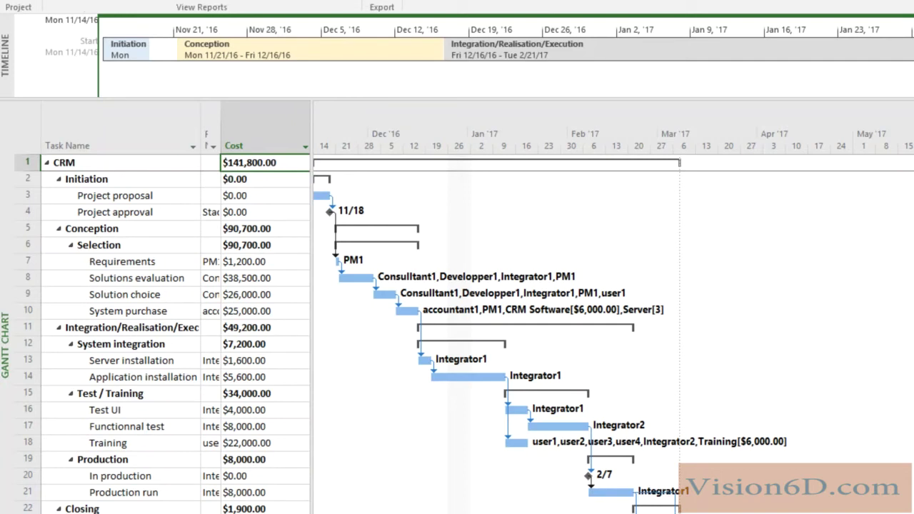
{"action": "left_click", "coordinate": [125, 0]}
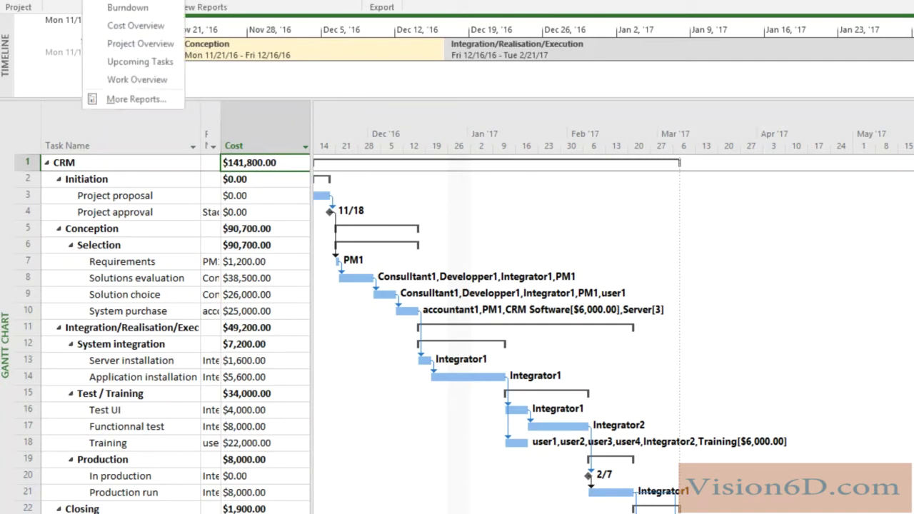
{"action": "left_click", "coordinate": [125, 28]}
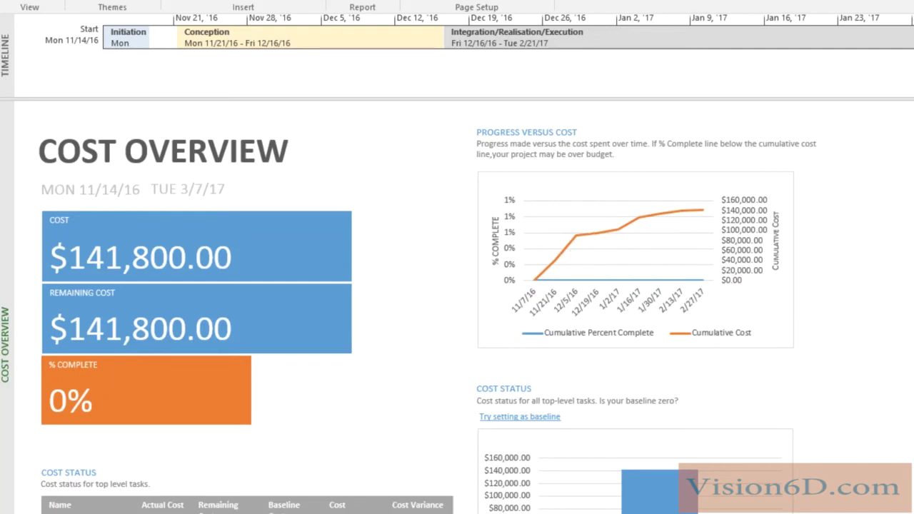
{"action": "left_click", "coordinate": [142, 0]}
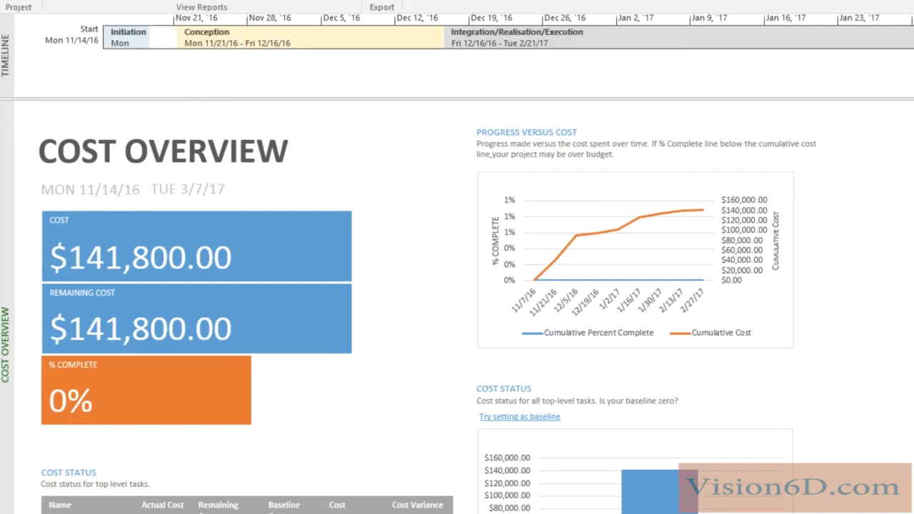
{"action": "left_click", "coordinate": [107, 0]}
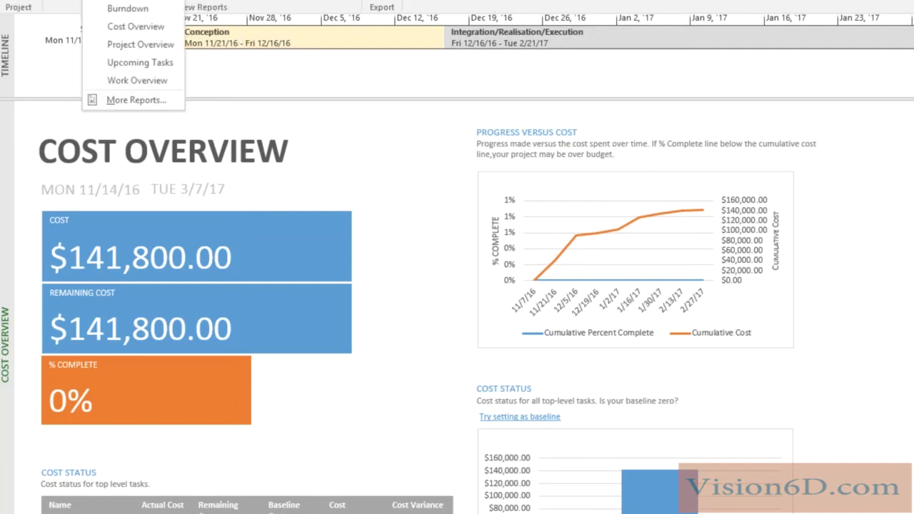
{"action": "left_click", "coordinate": [134, 82]}
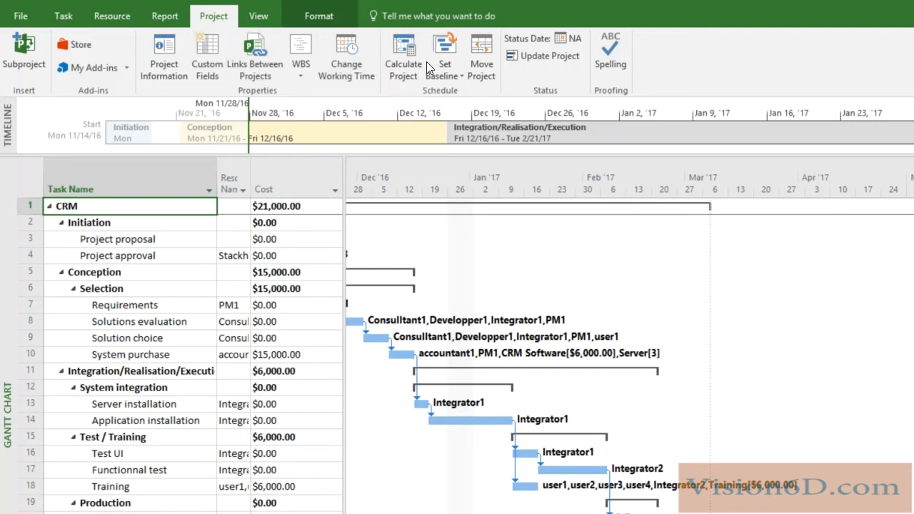
Set the baseline for the entire CRM project using the default Baseline option.
{"action": "left_click", "coordinate": [463, 75]}
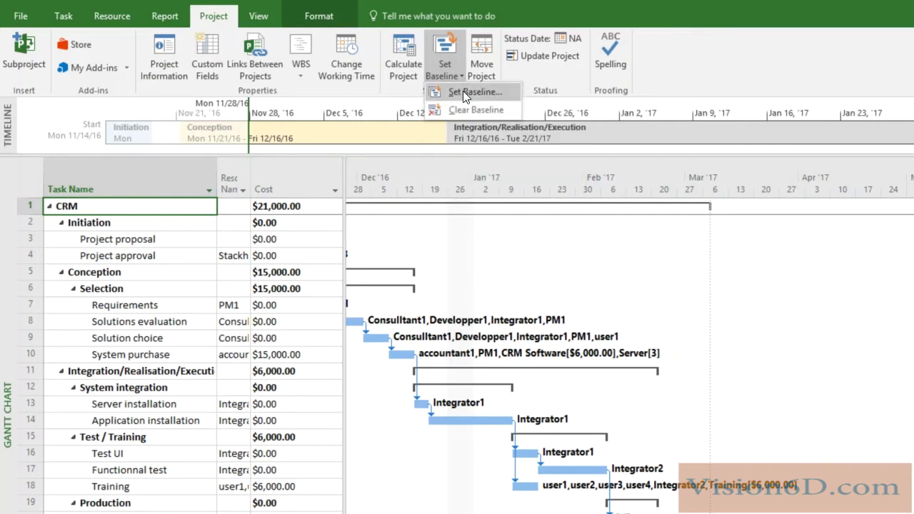
{"action": "left_click", "coordinate": [462, 90]}
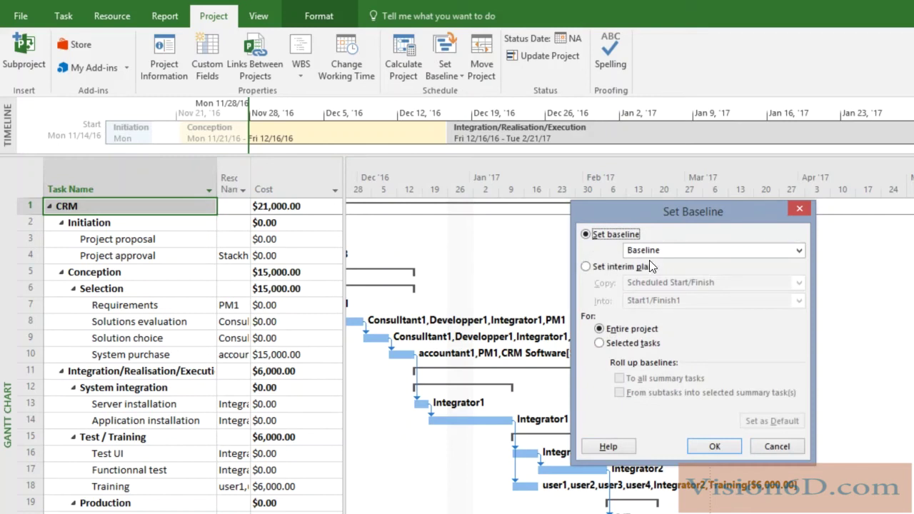
{"action": "left_click", "coordinate": [716, 448]}
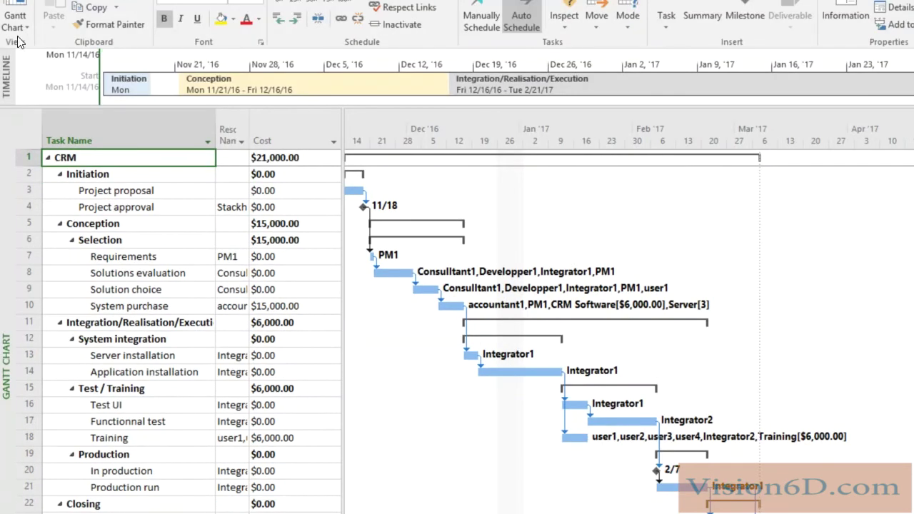
Add a resource named Externa1 with type Work below Training in the Resource Sheet.
{"action": "left_click", "coordinate": [28, 28]}
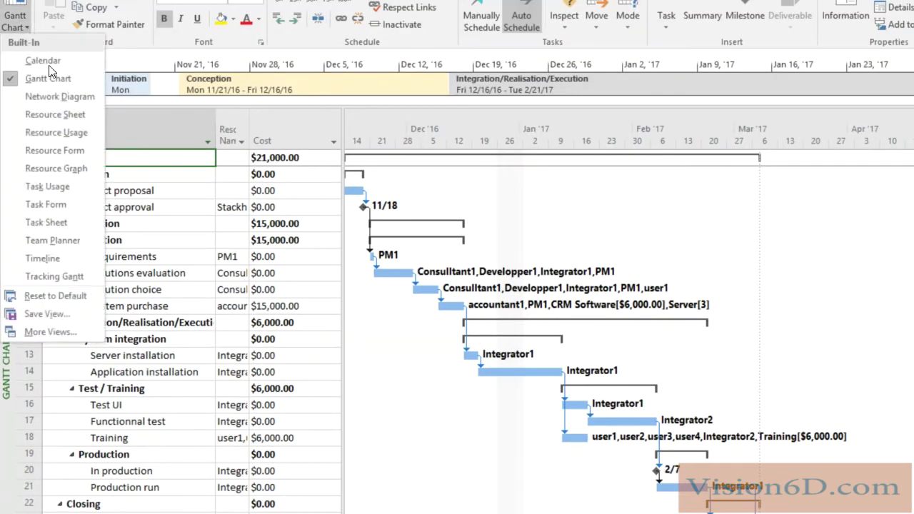
{"action": "left_click", "coordinate": [65, 117]}
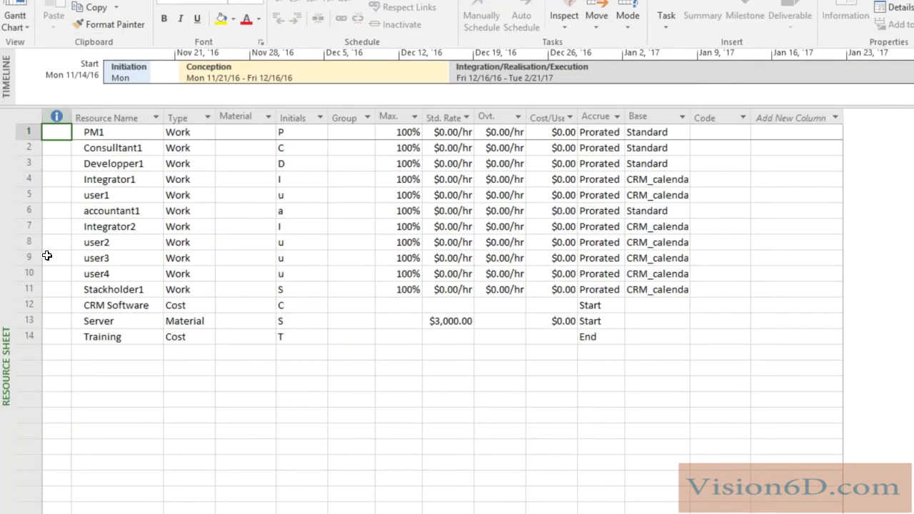
{"action": "left_click", "coordinate": [105, 353]}
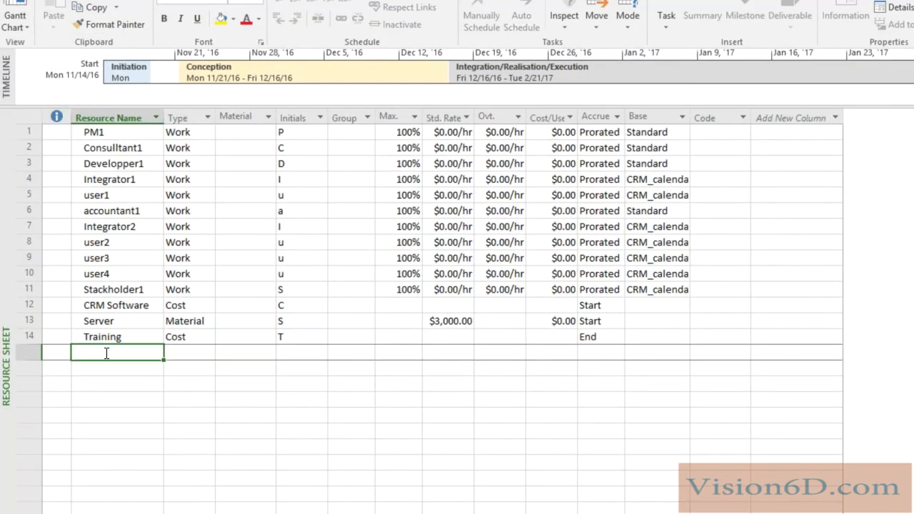
{"action": "type", "text": "Externa1"}
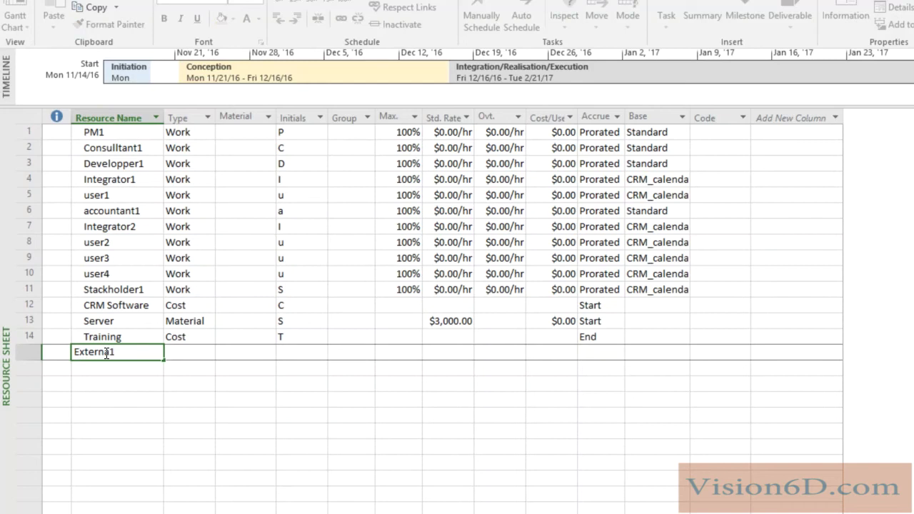
{"action": "left_click", "coordinate": [198, 352]}
{"action": "left_click", "coordinate": [207, 354]}
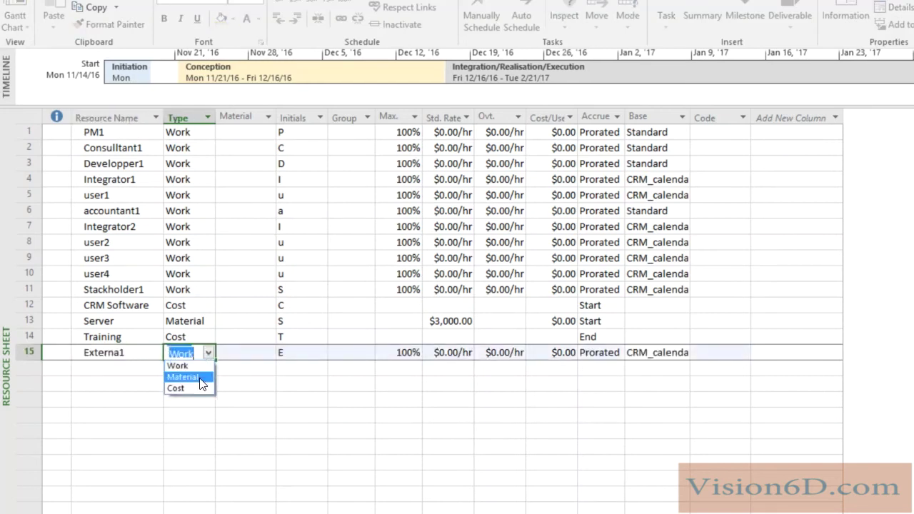
{"action": "left_click", "coordinate": [201, 366]}
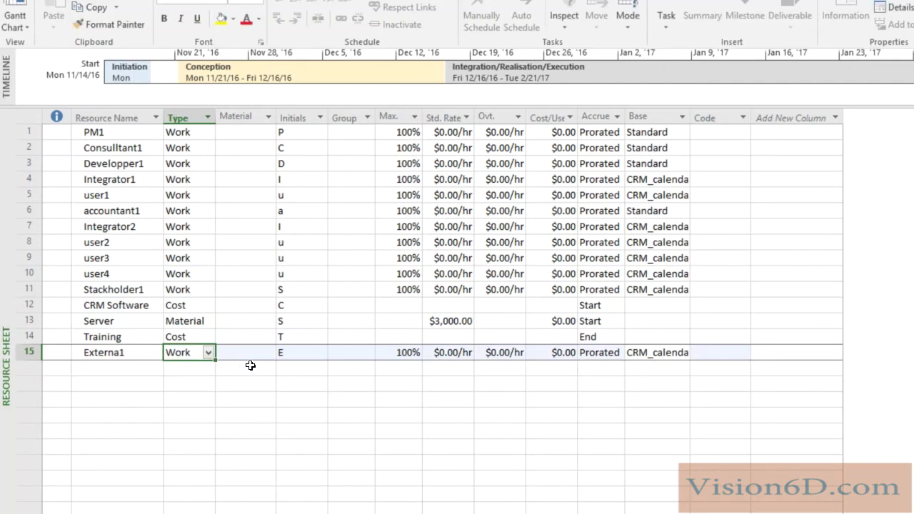
Set the standard rate of the Externa1 resource to $100 per hour.
{"action": "left_click", "coordinate": [457, 354]}
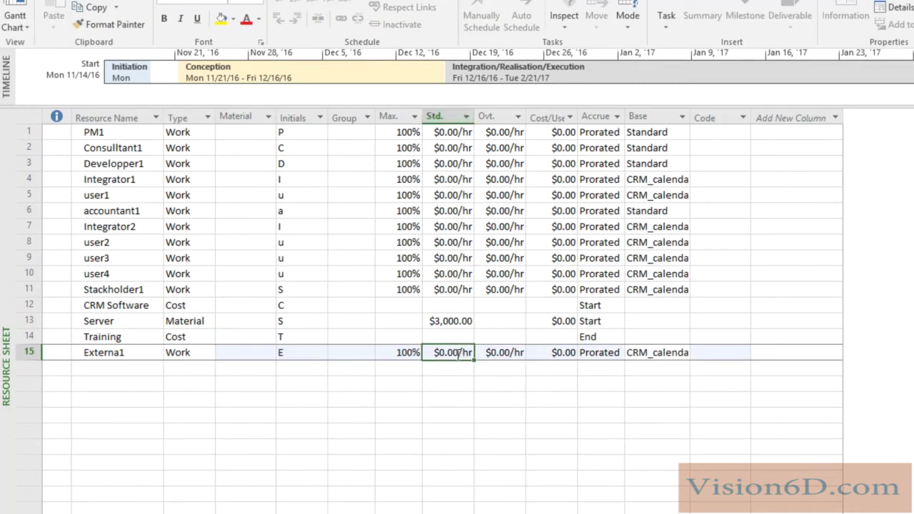
{"action": "type", "text": "100"}
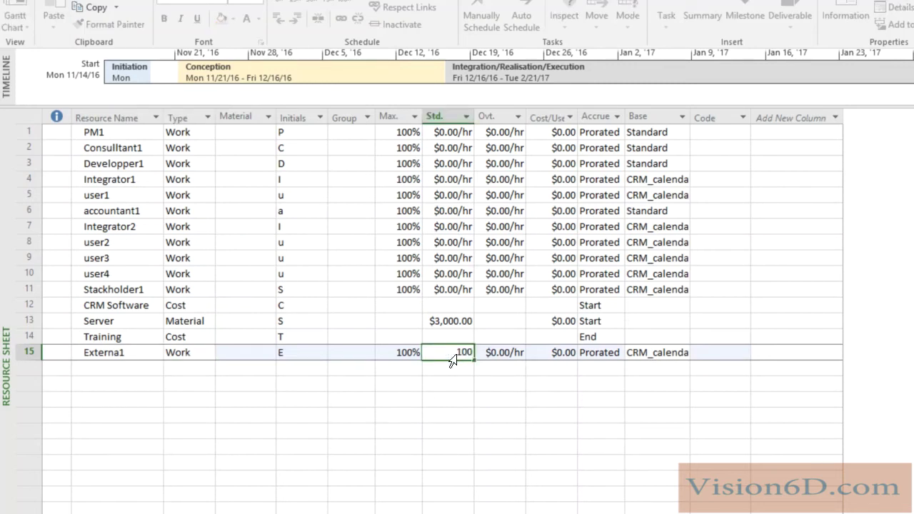
{"action": "key", "text": "Return"}
Return to the Gantt Chart and replace Integrator1 with Externa1 on the Server installation task.
{"action": "left_click", "coordinate": [15, 18]}
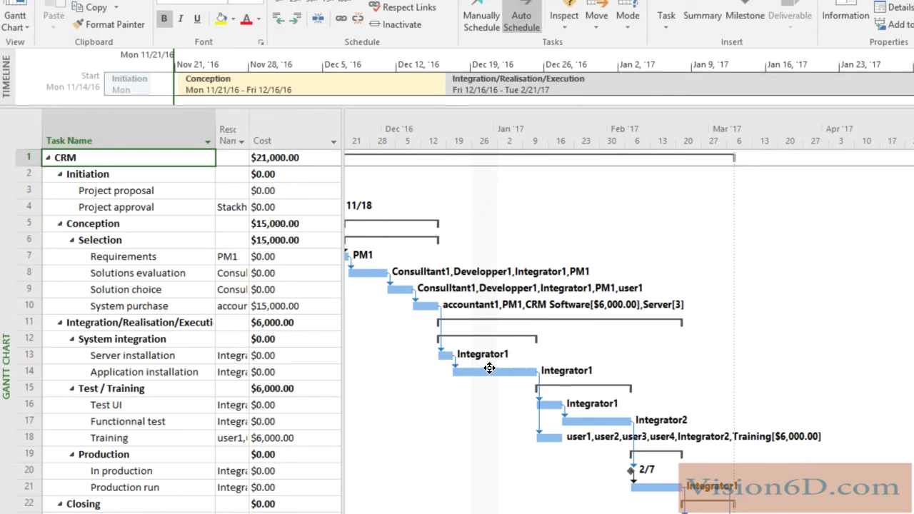
{"action": "left_click", "coordinate": [227, 355]}
{"action": "left_click", "coordinate": [244, 357]}
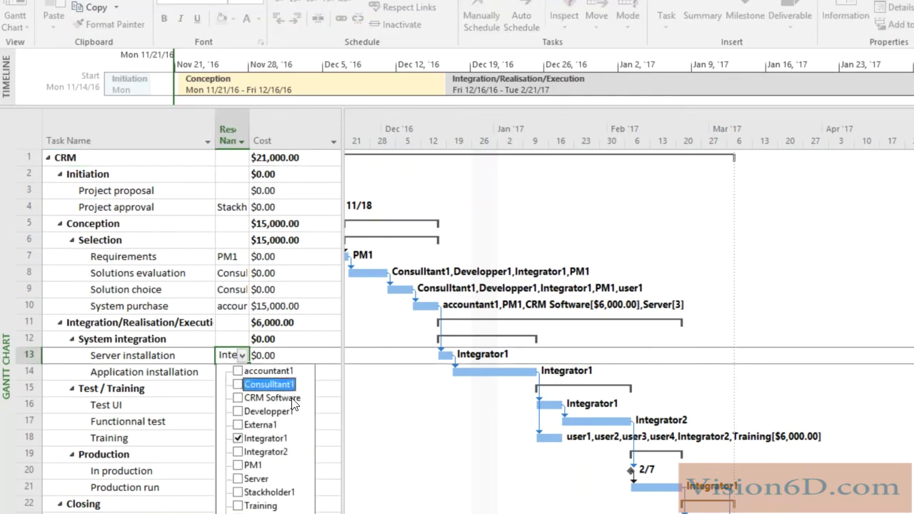
{"action": "left_click", "coordinate": [239, 424]}
{"action": "left_click", "coordinate": [238, 437]}
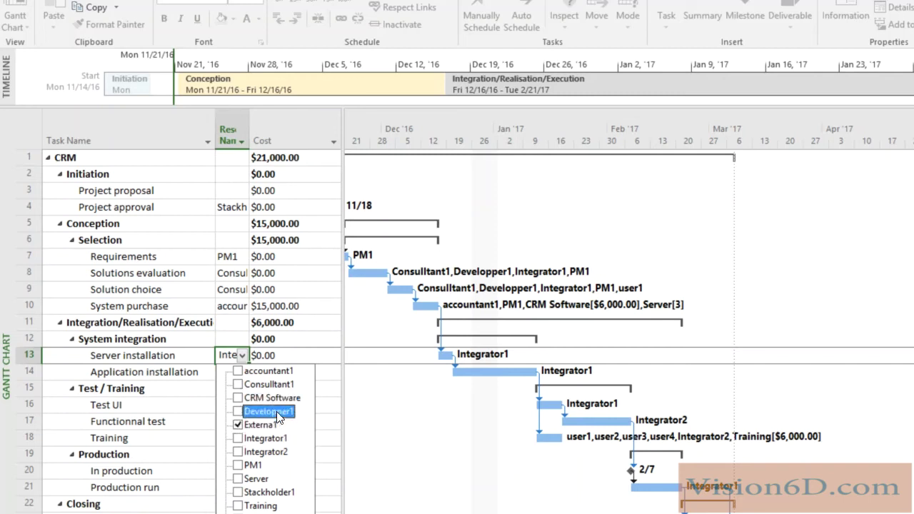
{"action": "key", "text": "Return"}
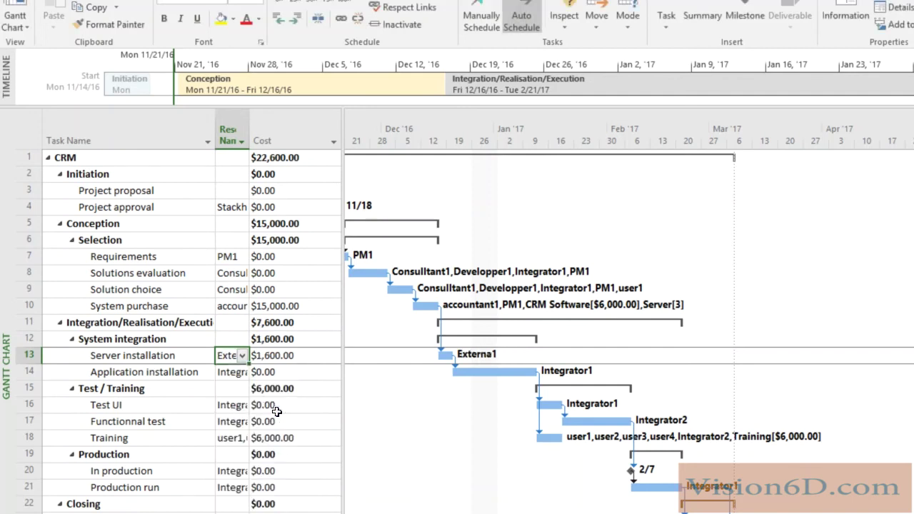
Replace Integrator1 with Externa1 as the resource assigned to the Application installation task.
{"action": "left_click", "coordinate": [243, 372]}
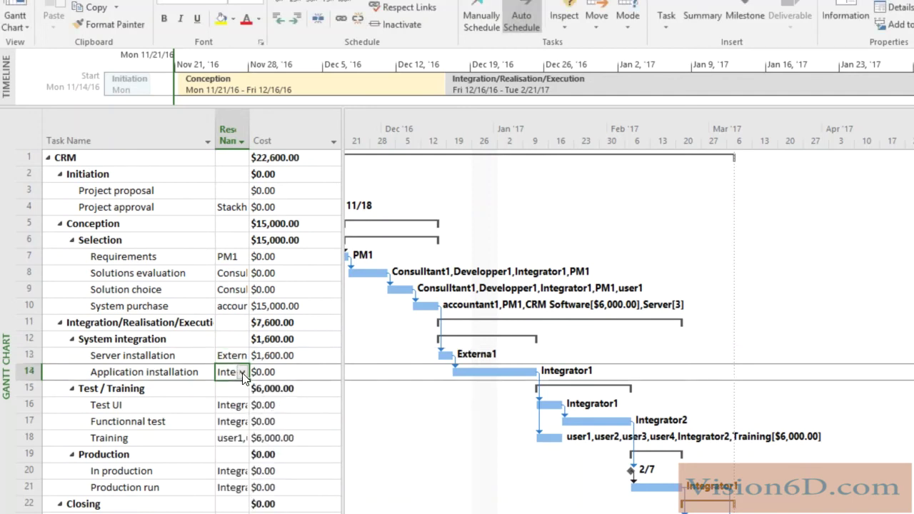
{"action": "left_click", "coordinate": [243, 371]}
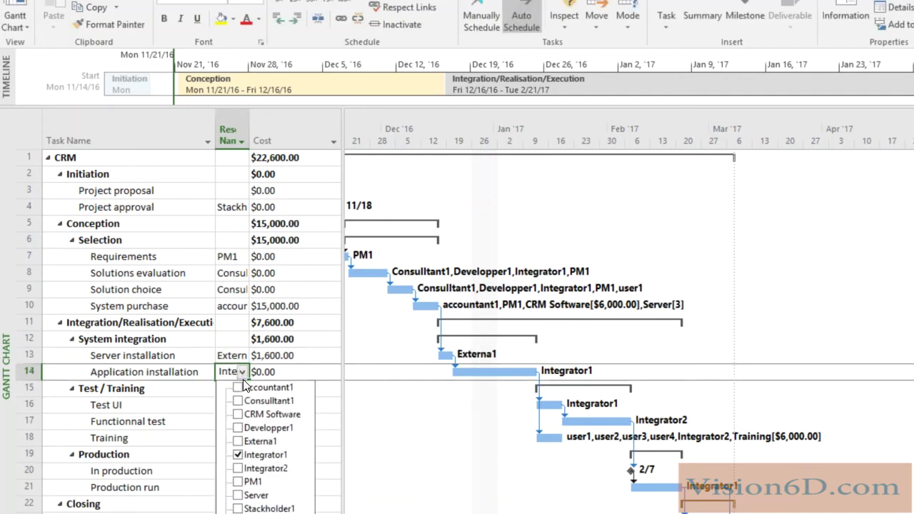
{"action": "left_click", "coordinate": [238, 441]}
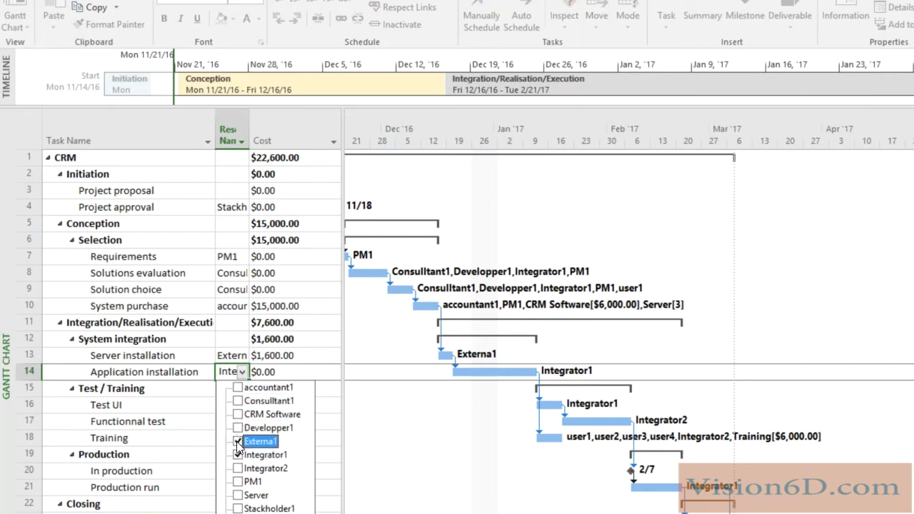
{"action": "left_click", "coordinate": [238, 455]}
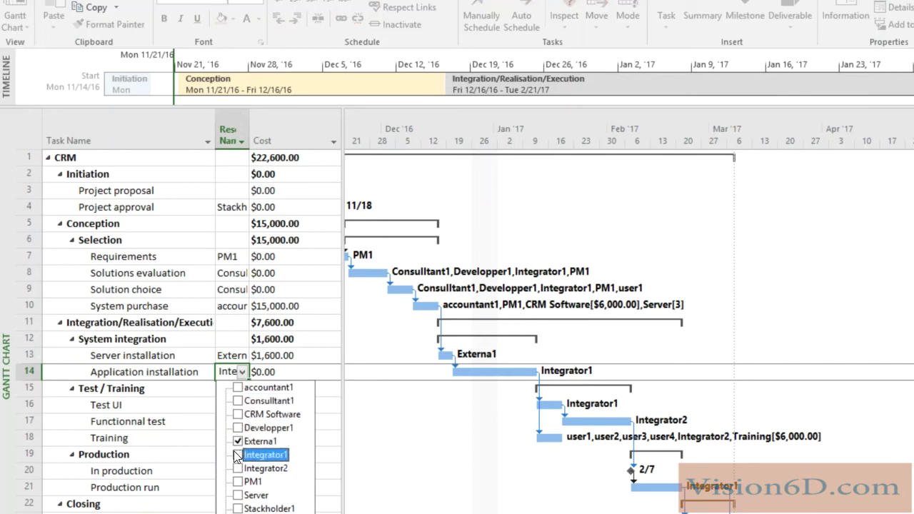
{"action": "left_click", "coordinate": [171, 425]}
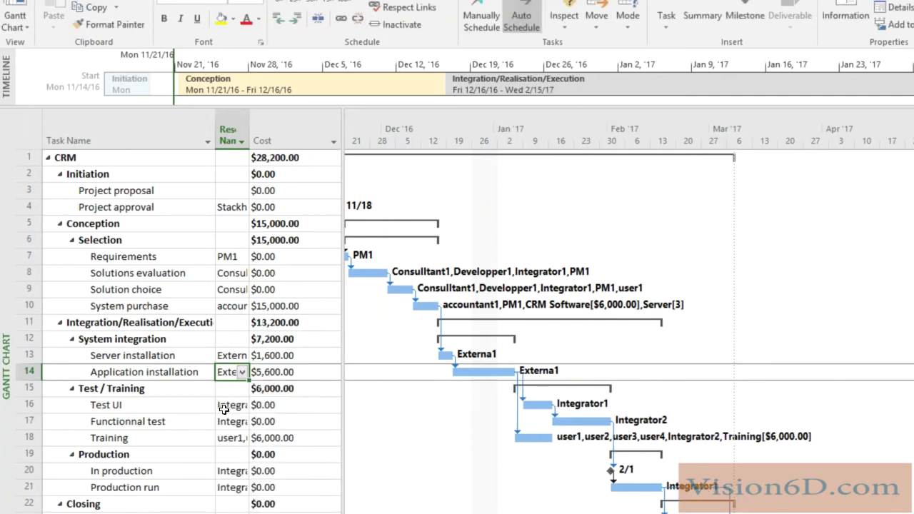
Check the costs of the System integration phase and the whole CRM project, and view the Cost Overruns report.
{"action": "left_click", "coordinate": [270, 342]}
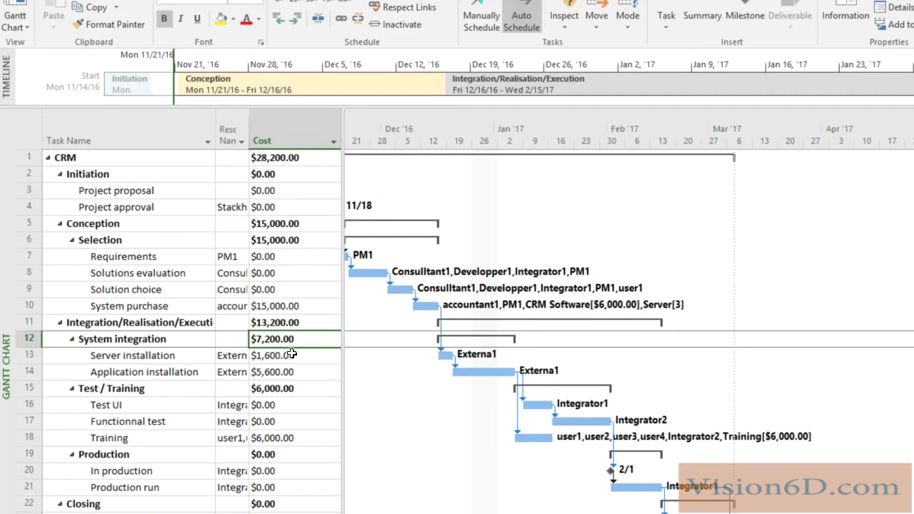
{"action": "left_click", "coordinate": [280, 160]}
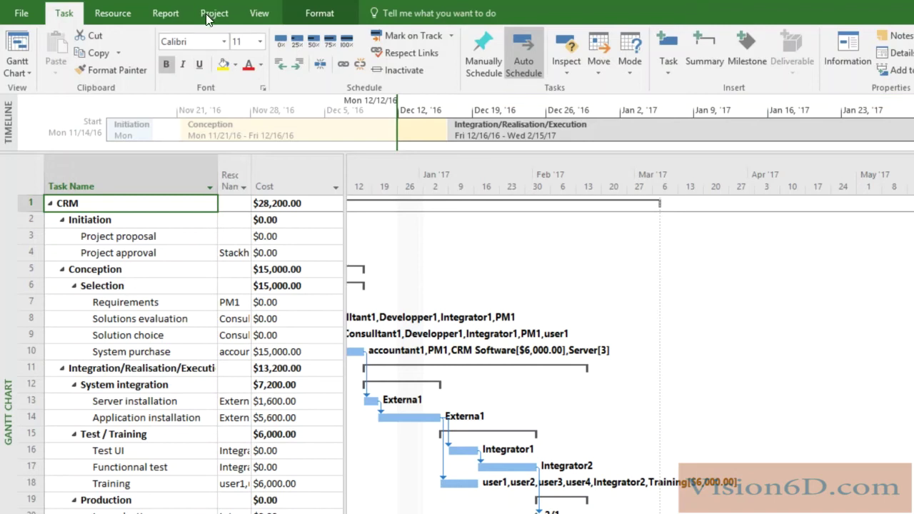
{"action": "left_click", "coordinate": [167, 14]}
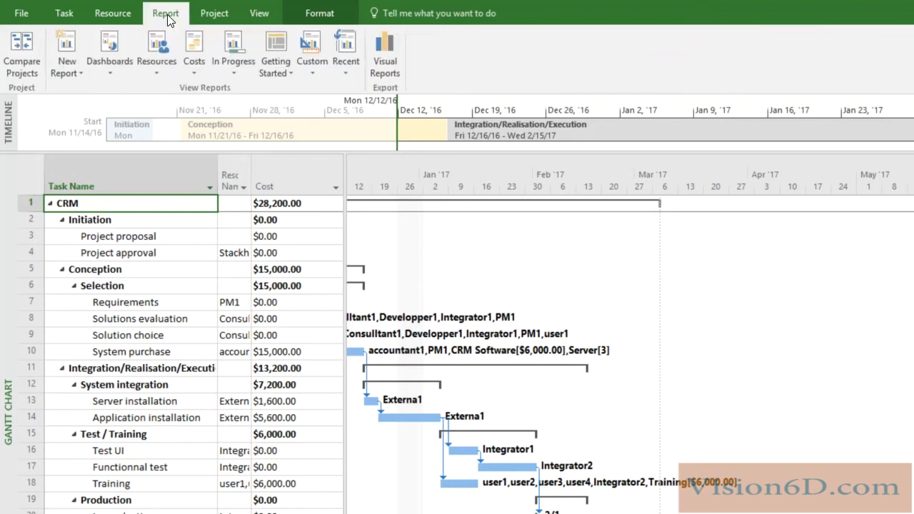
{"action": "left_click", "coordinate": [187, 66]}
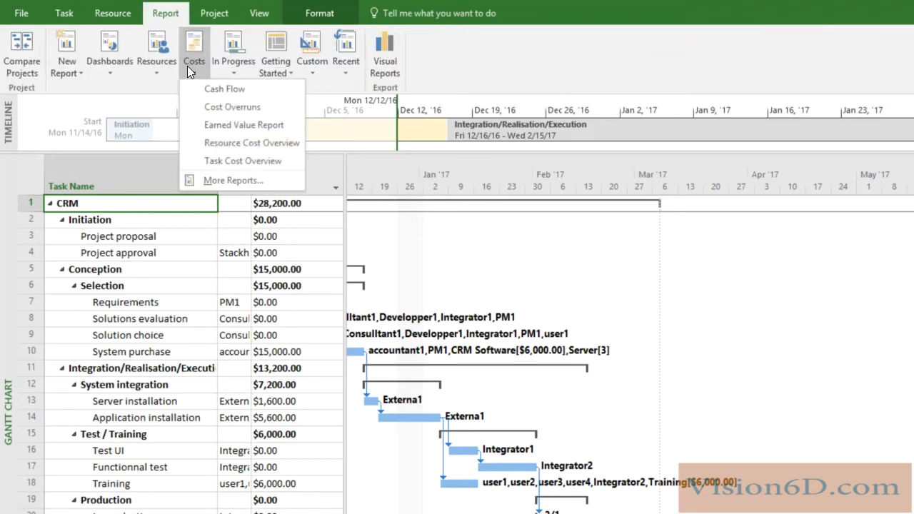
{"action": "left_click", "coordinate": [207, 107]}
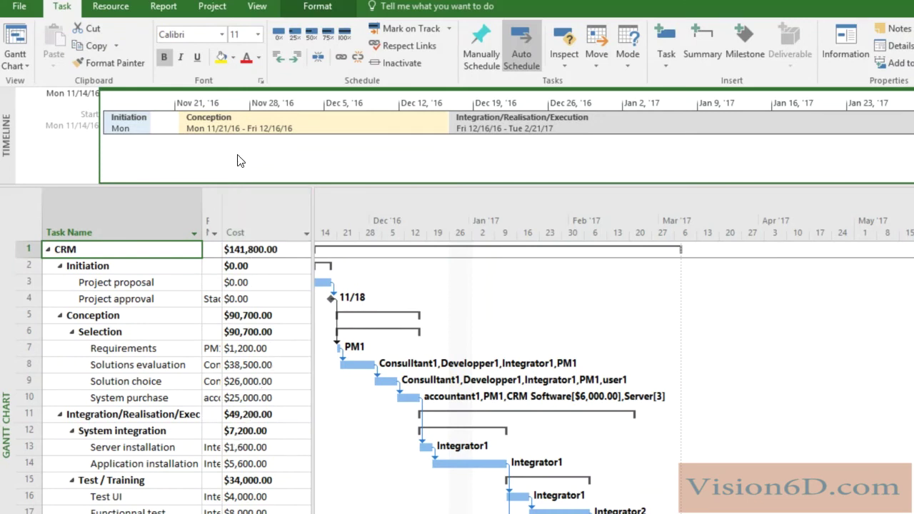
Set the baseline for the entire project in the CRM plan that includes the work resource rates.
{"action": "left_click", "coordinate": [221, 10]}
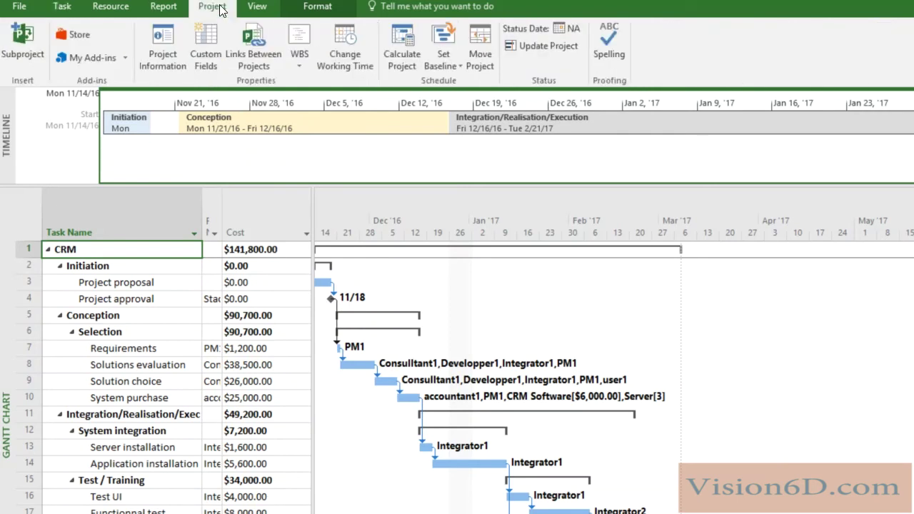
{"action": "left_click", "coordinate": [461, 65]}
{"action": "left_click", "coordinate": [460, 81]}
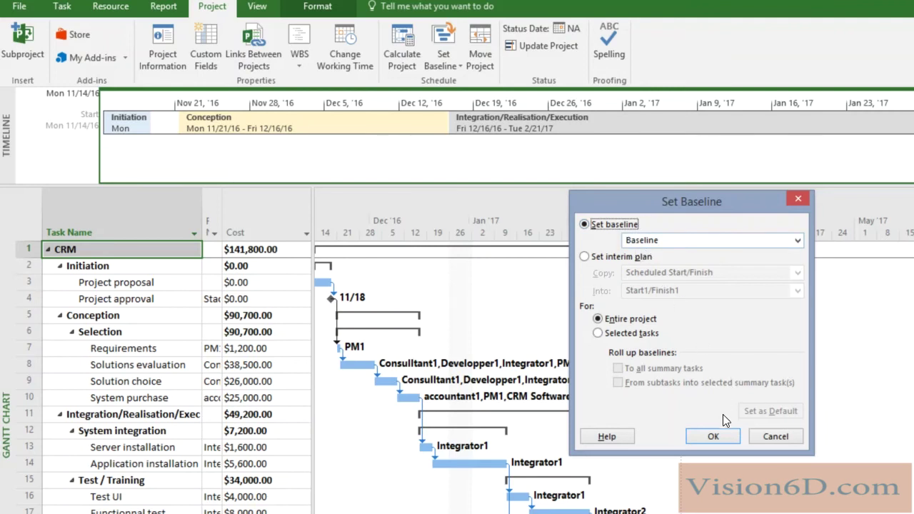
{"action": "left_click", "coordinate": [713, 436]}
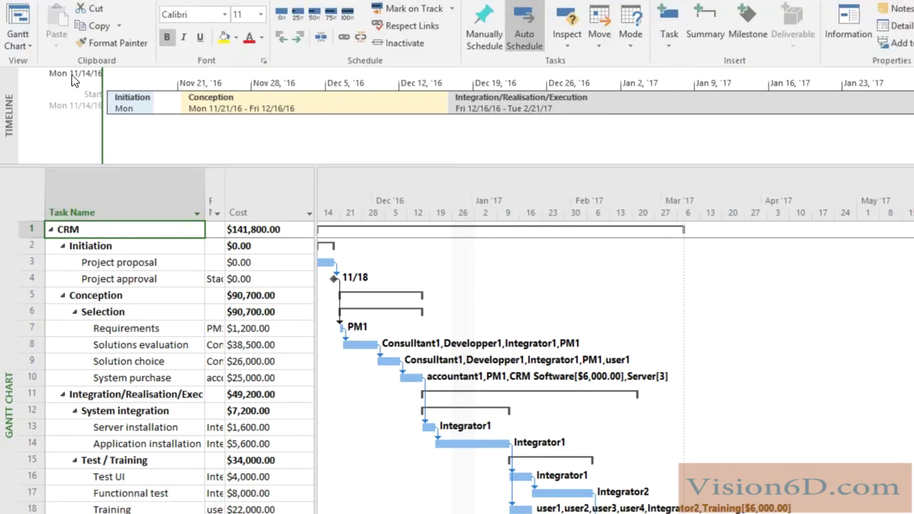
Switch to the Resource Sheet and add a new resource named external1 below Training.
{"action": "left_click", "coordinate": [27, 32]}
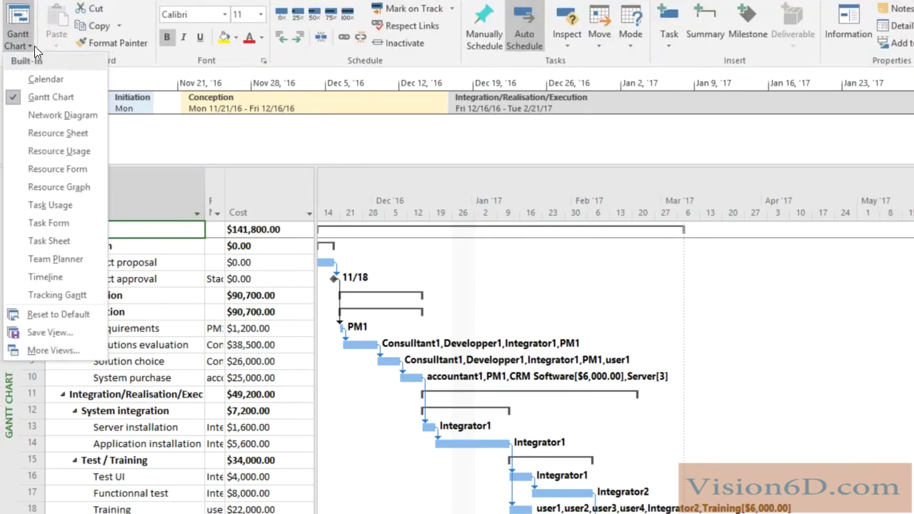
{"action": "left_click", "coordinate": [58, 133]}
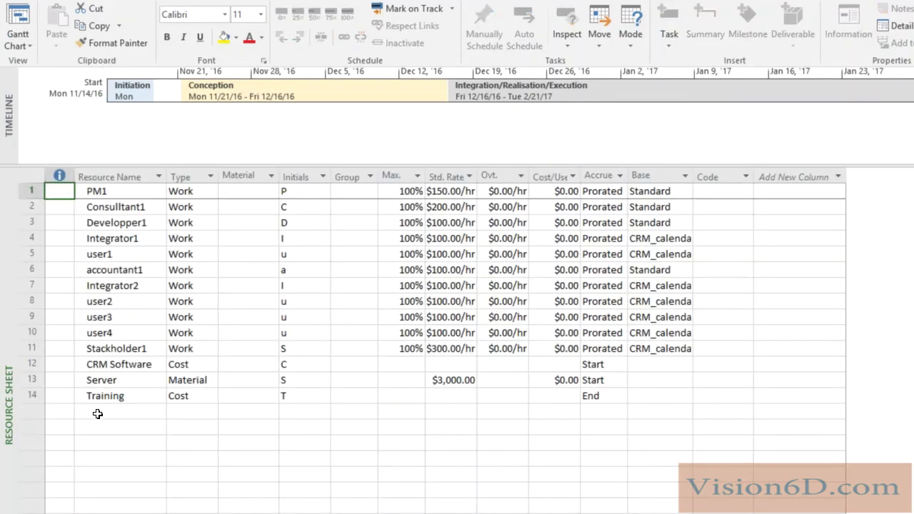
{"action": "left_click", "coordinate": [98, 412]}
{"action": "type", "text": "external"}
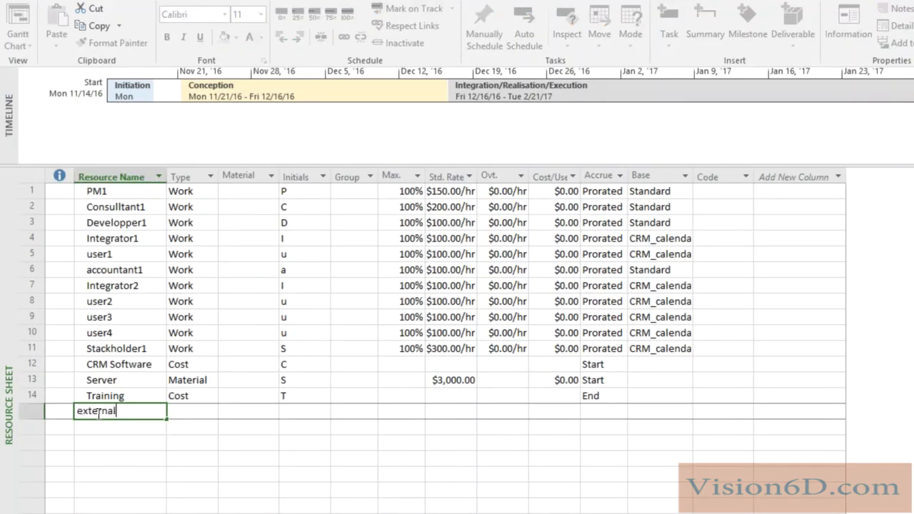
{"action": "type", "text": "1"}
{"action": "key", "text": "Tab"}
Set external1's standard rate to $100.00/hr and compare the resource with Integrator1.
{"action": "left_click", "coordinate": [440, 407]}
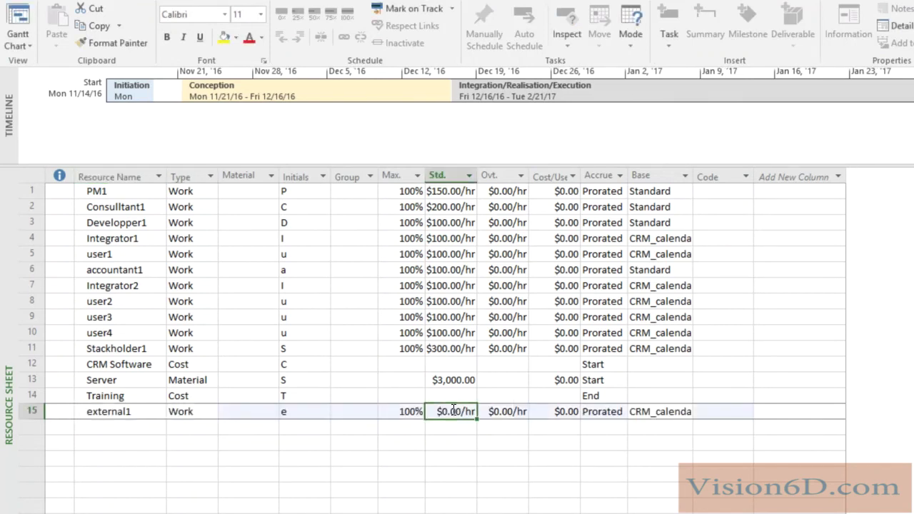
{"action": "type", "text": "100"}
{"action": "key", "text": "Return"}
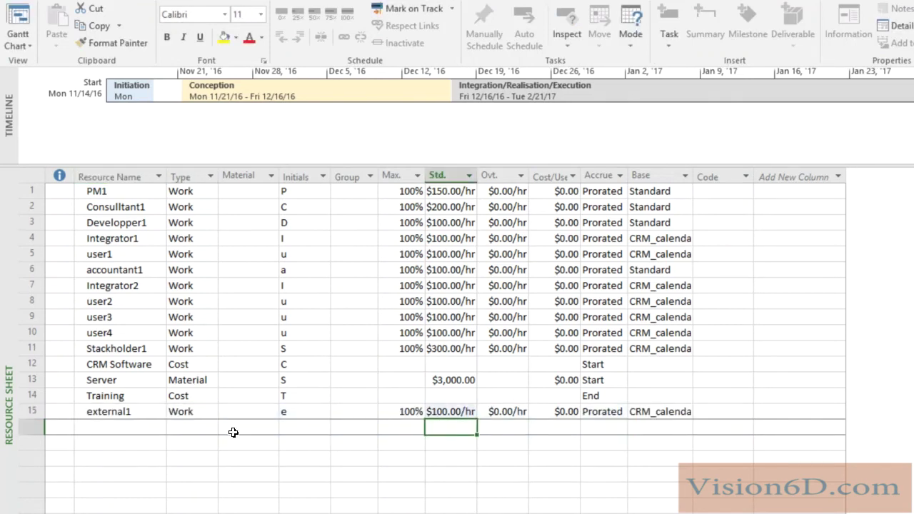
{"action": "left_click", "coordinate": [129, 412]}
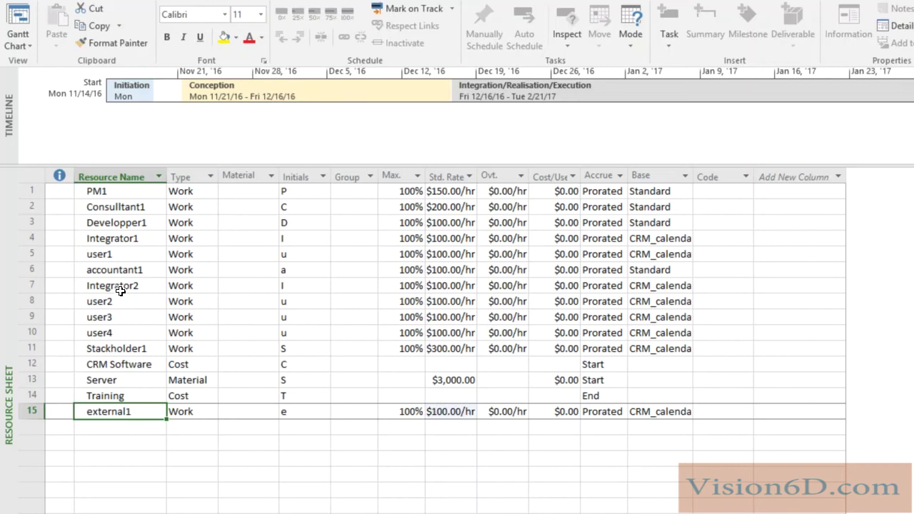
{"action": "left_click", "coordinate": [20, 236]}
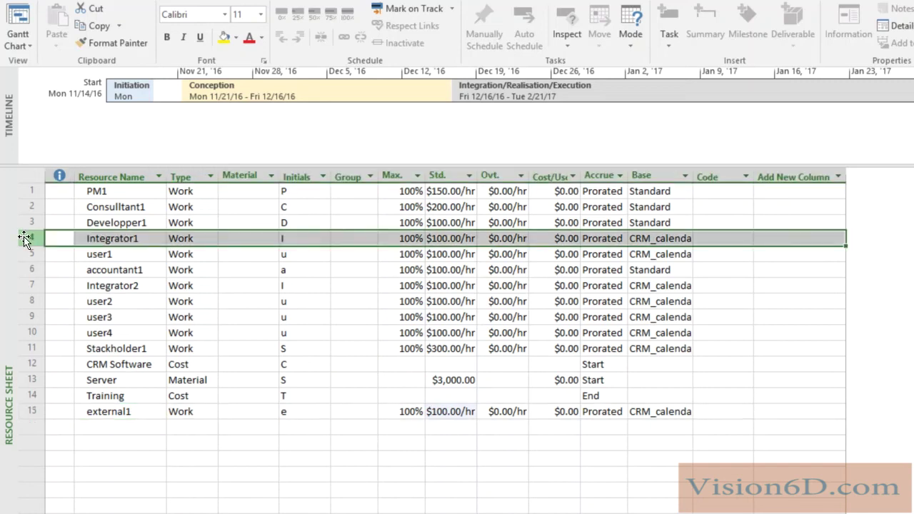
{"action": "left_click", "coordinate": [444, 241]}
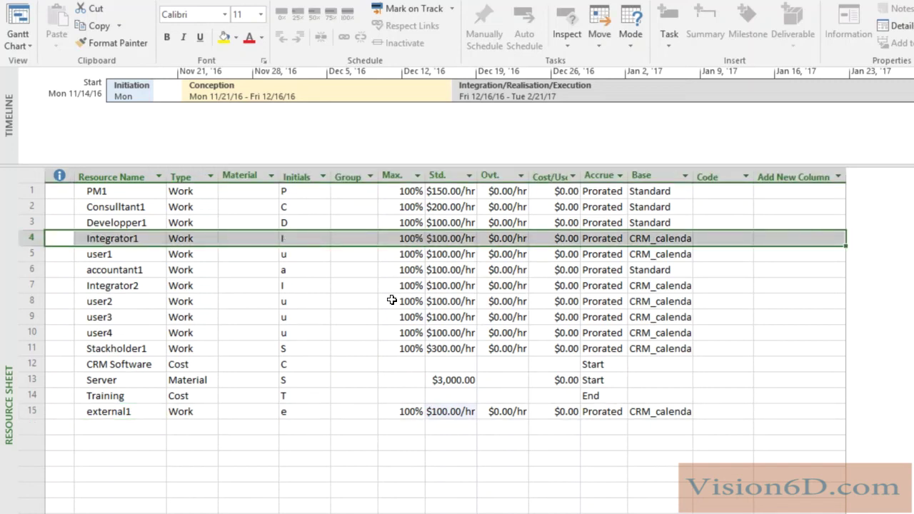
{"action": "left_click", "coordinate": [248, 458]}
Return to the Gantt Chart and replace Integrator1 with external1 on the Server installation task.
{"action": "left_click", "coordinate": [21, 17]}
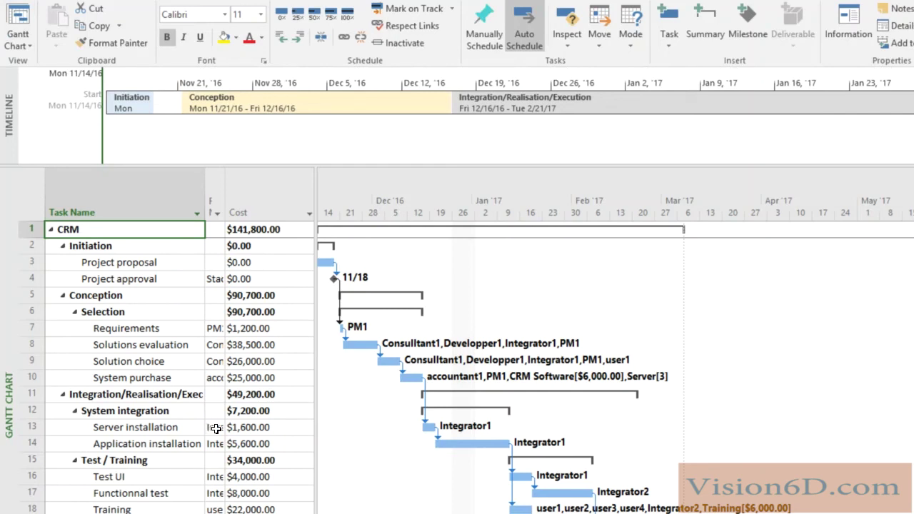
{"action": "left_click_drag", "start_coordinate": [30, 429], "coordinate": [29, 443]}
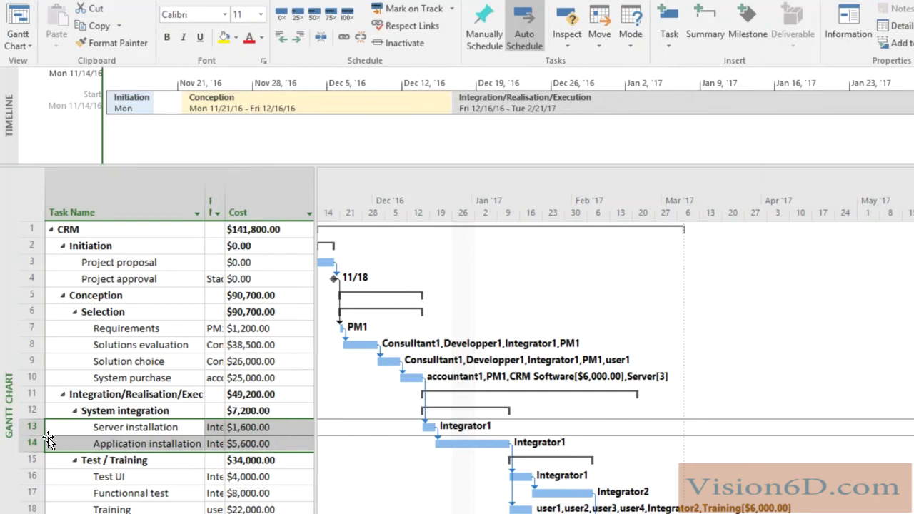
{"action": "left_click", "coordinate": [218, 428]}
{"action": "left_click", "coordinate": [217, 428]}
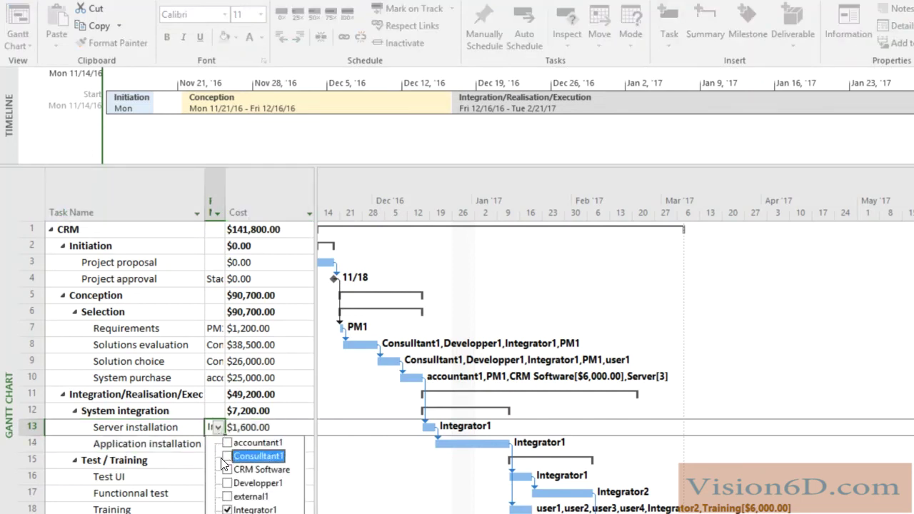
{"action": "left_click", "coordinate": [227, 496]}
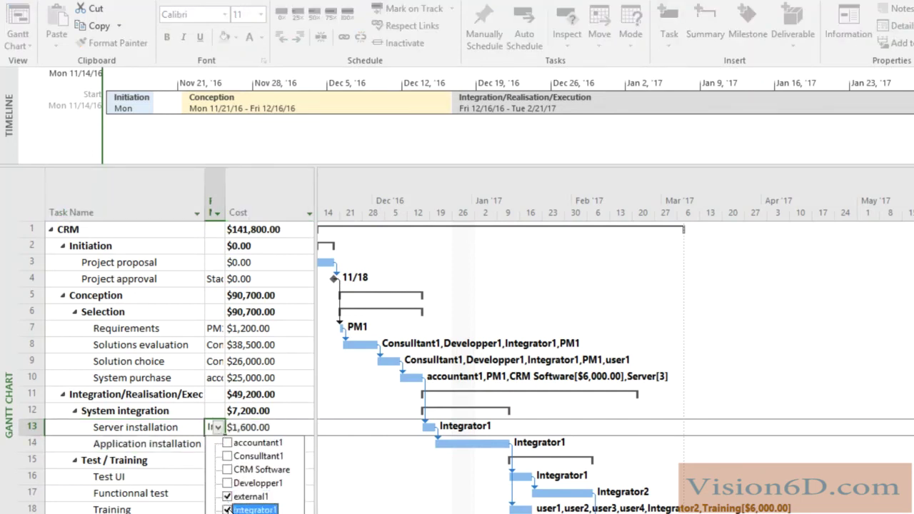
{"action": "left_click", "coordinate": [227, 509]}
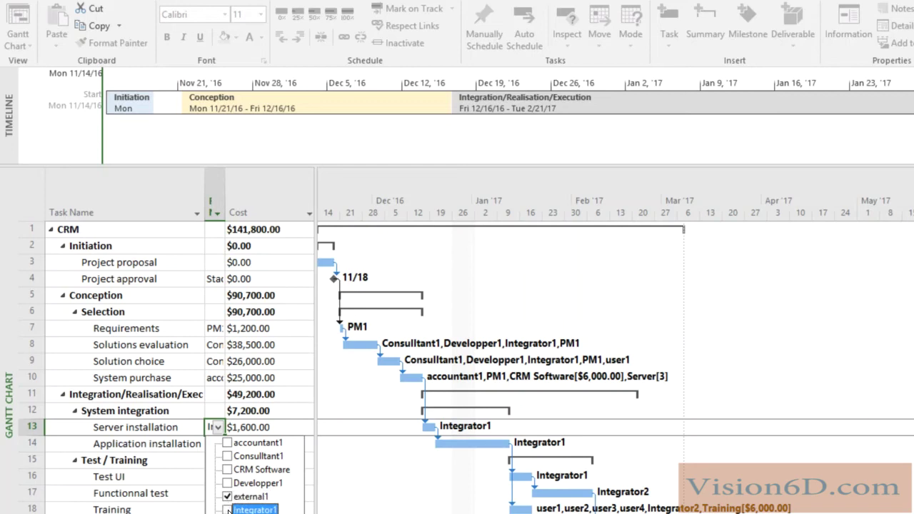
Replace Integrator1 with external1 as the resource assigned to the Application installation task.
{"action": "left_click", "coordinate": [214, 452]}
{"action": "left_click", "coordinate": [217, 444]}
{"action": "left_click", "coordinate": [218, 444]}
{"action": "left_click", "coordinate": [227, 512]}
{"action": "left_click", "coordinate": [227, 513]}
{"action": "left_click", "coordinate": [195, 490]}
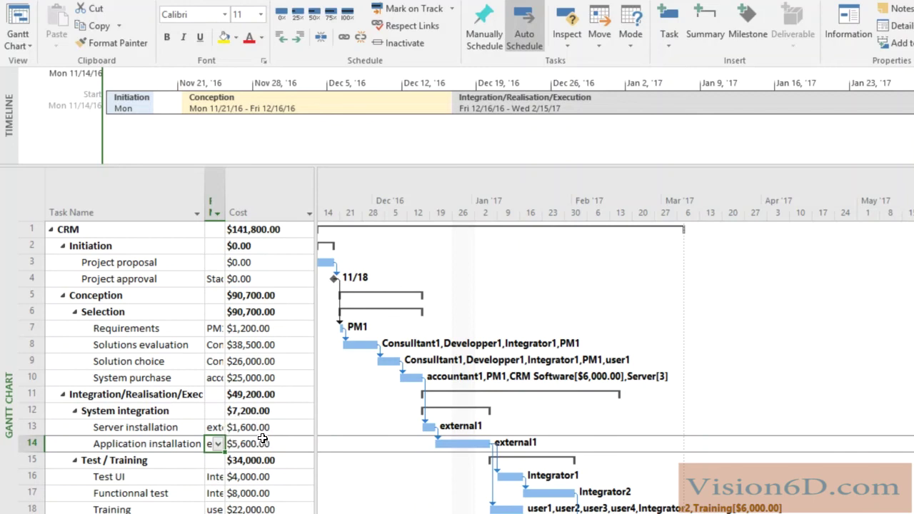
Check the total cost of the CRM project and open the Cost Overruns report.
{"action": "left_click", "coordinate": [266, 231]}
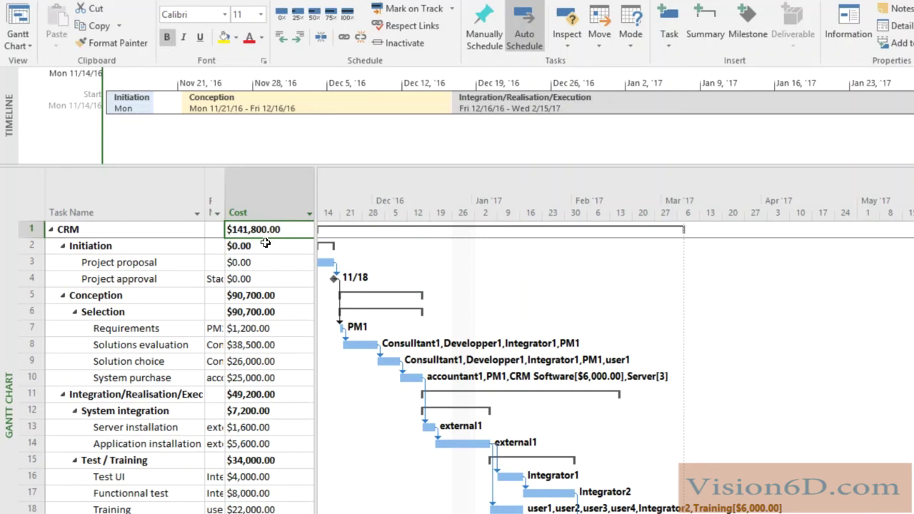
{"action": "left_click", "coordinate": [241, 92]}
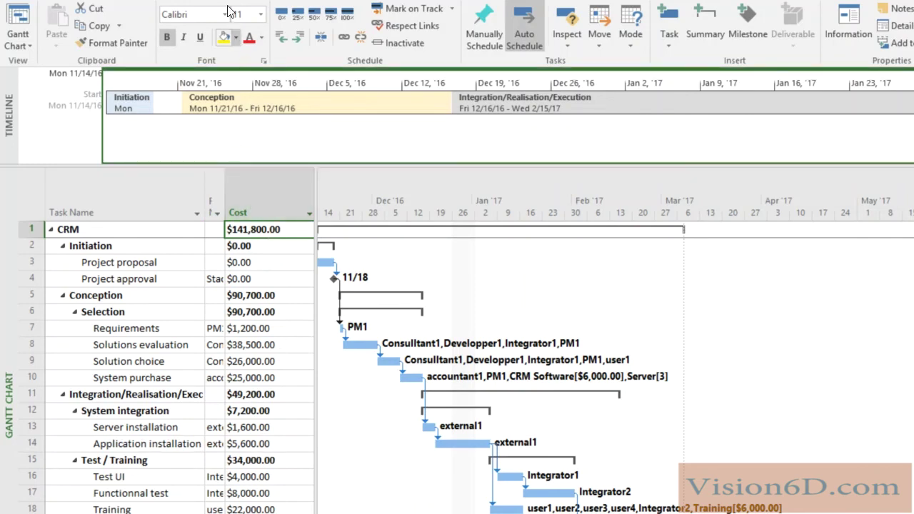
{"action": "left_click", "coordinate": [144, 0]}
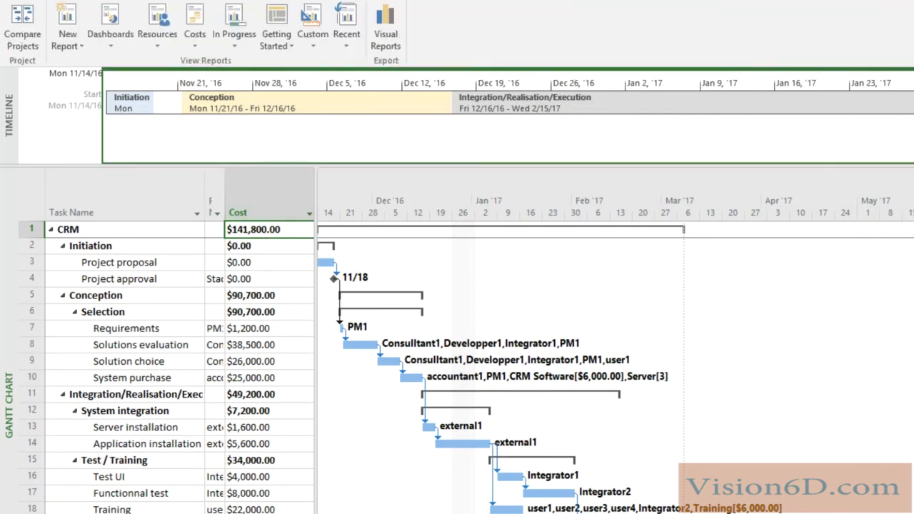
{"action": "left_click", "coordinate": [197, 41]}
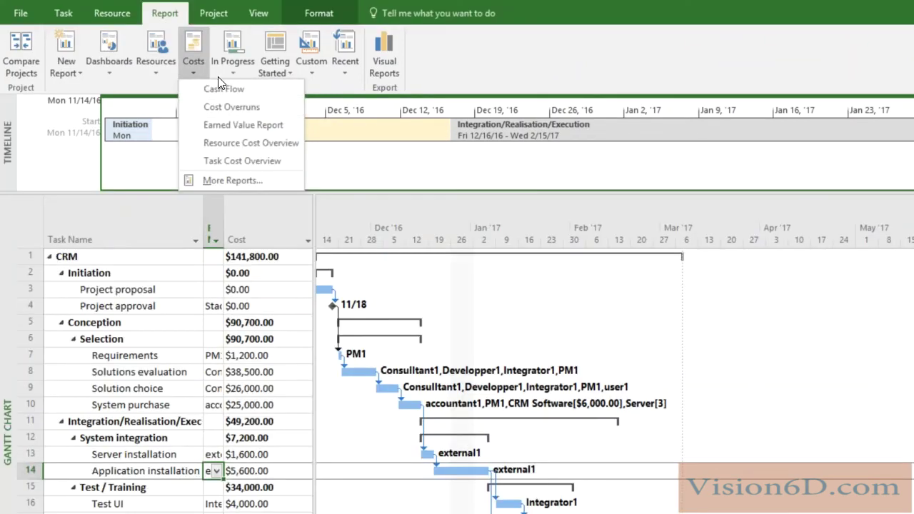
{"action": "left_click", "coordinate": [217, 107]}
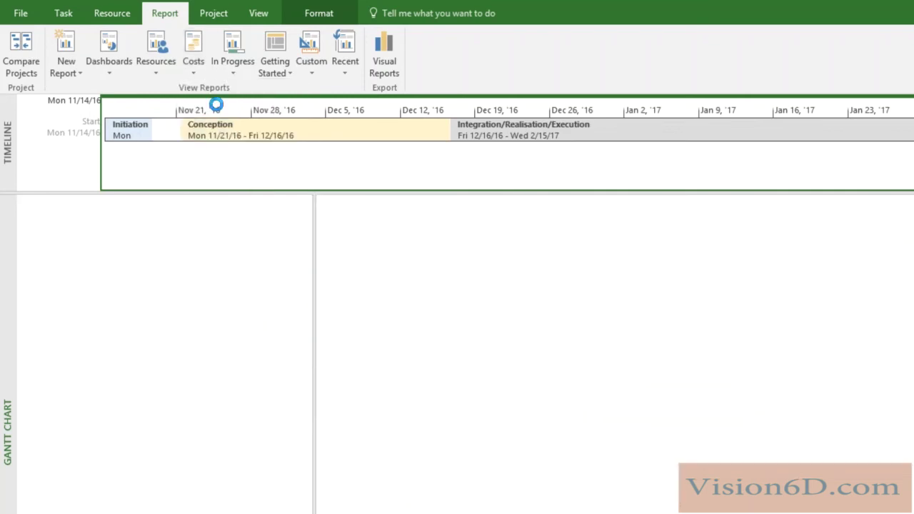